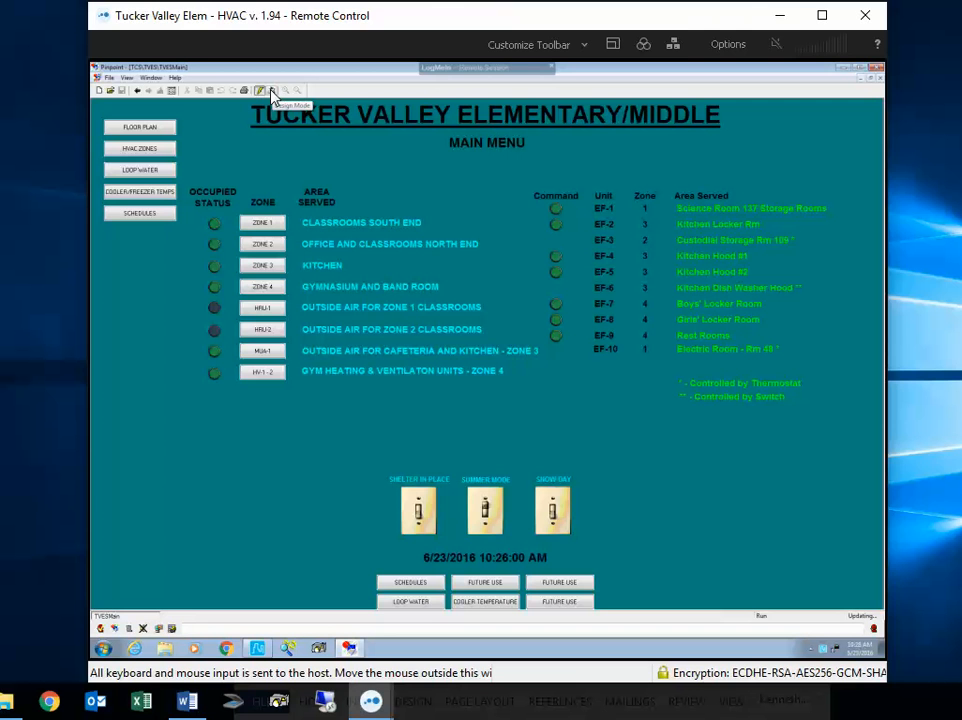
In design mode, add a button about 150 x 50 to the main menu panel, placed in the empty area left of the MUA-1 row
{"action": "left_click", "coordinate": [821, 15]}
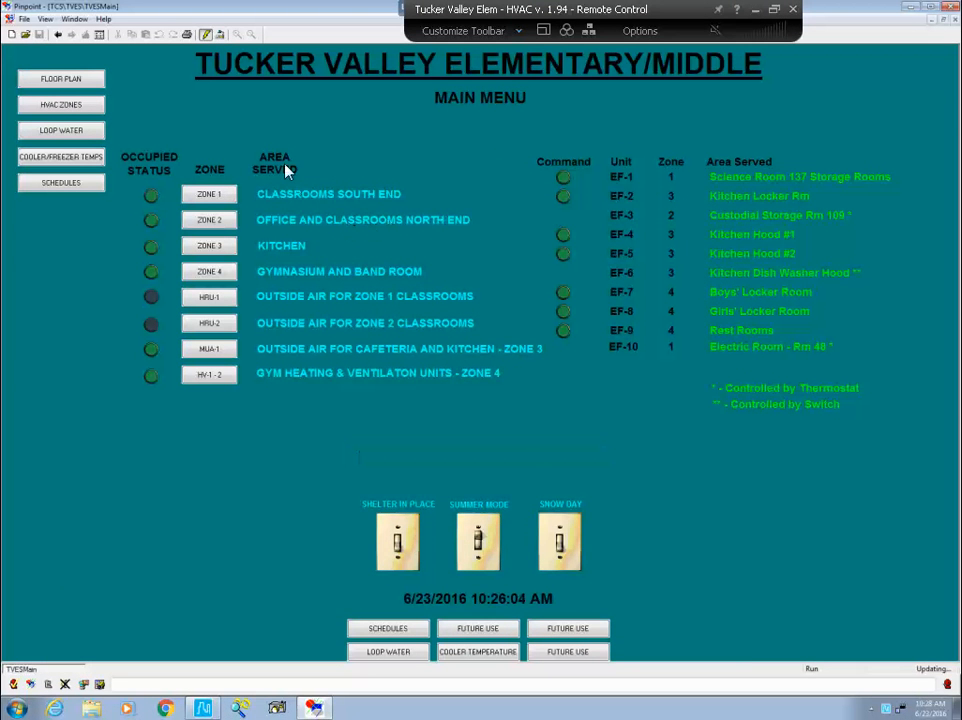
{"action": "left_click", "coordinate": [221, 38]}
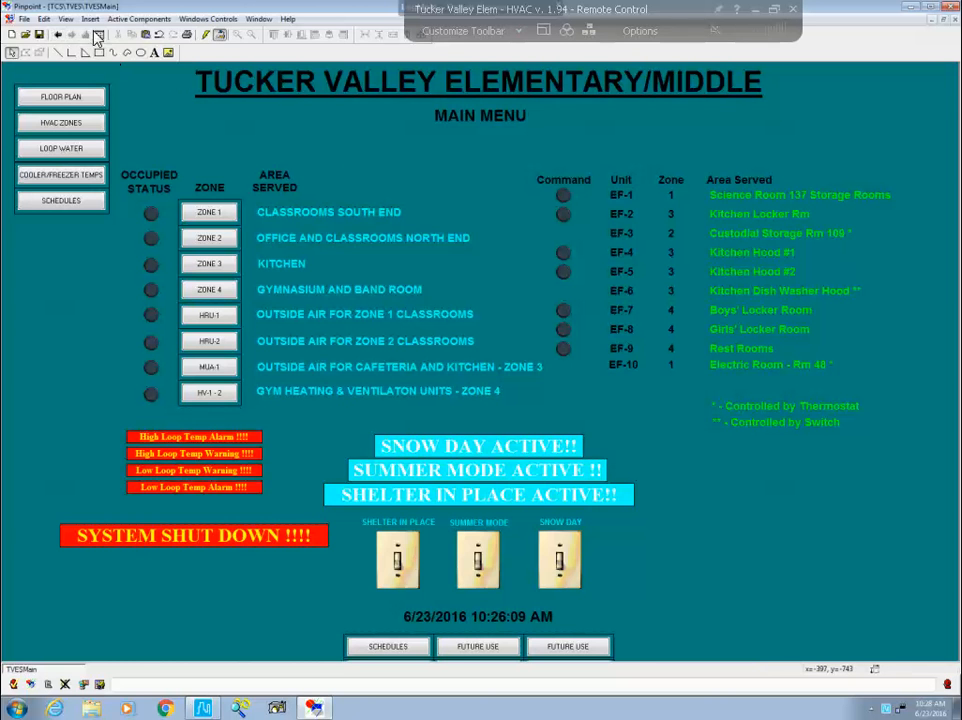
{"action": "left_click", "coordinate": [222, 19]}
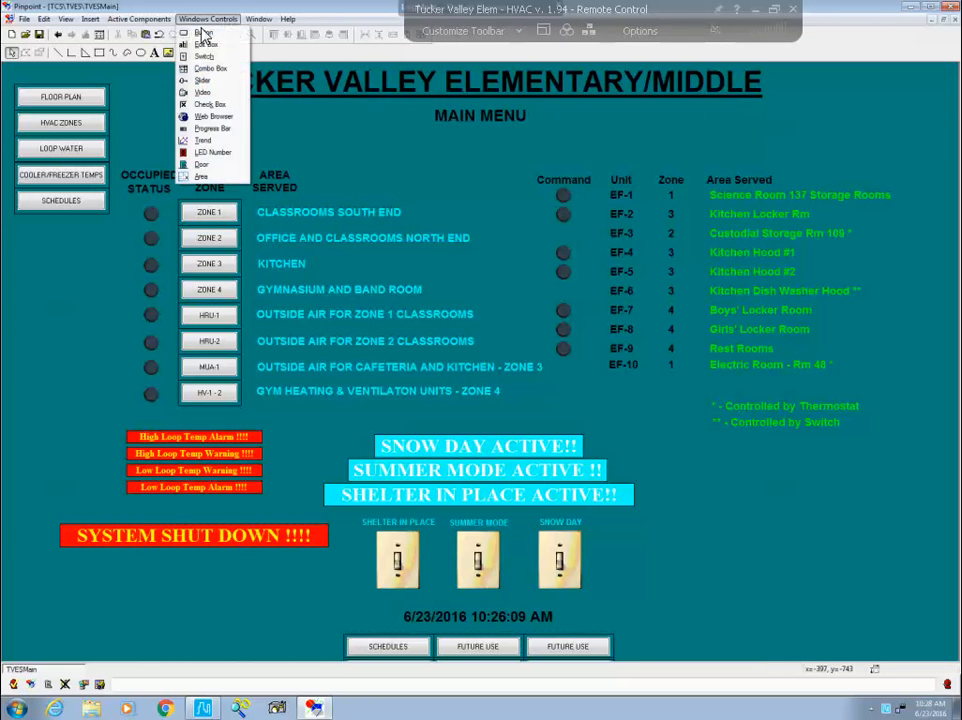
{"action": "left_click", "coordinate": [204, 34]}
{"action": "left_click_drag", "start_coordinate": [438, 547], "coordinate": [515, 580]}
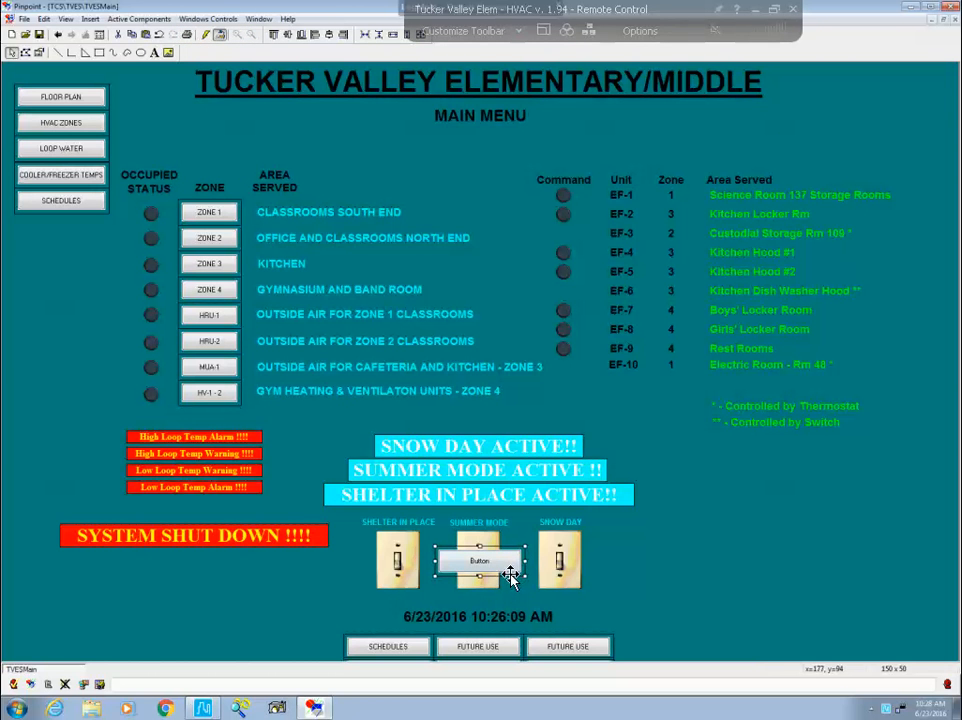
{"action": "left_click_drag", "start_coordinate": [151, 407], "coordinate": [100, 387]}
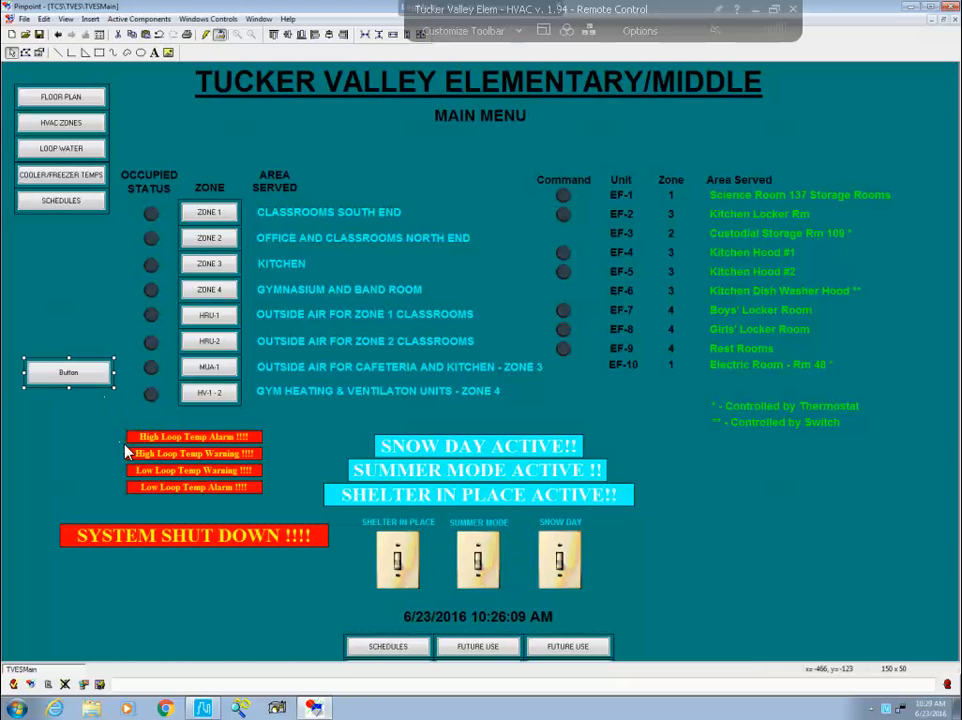
Set the new button's caption to GymSchedule in its display properties
{"action": "right_click", "coordinate": [90, 388]}
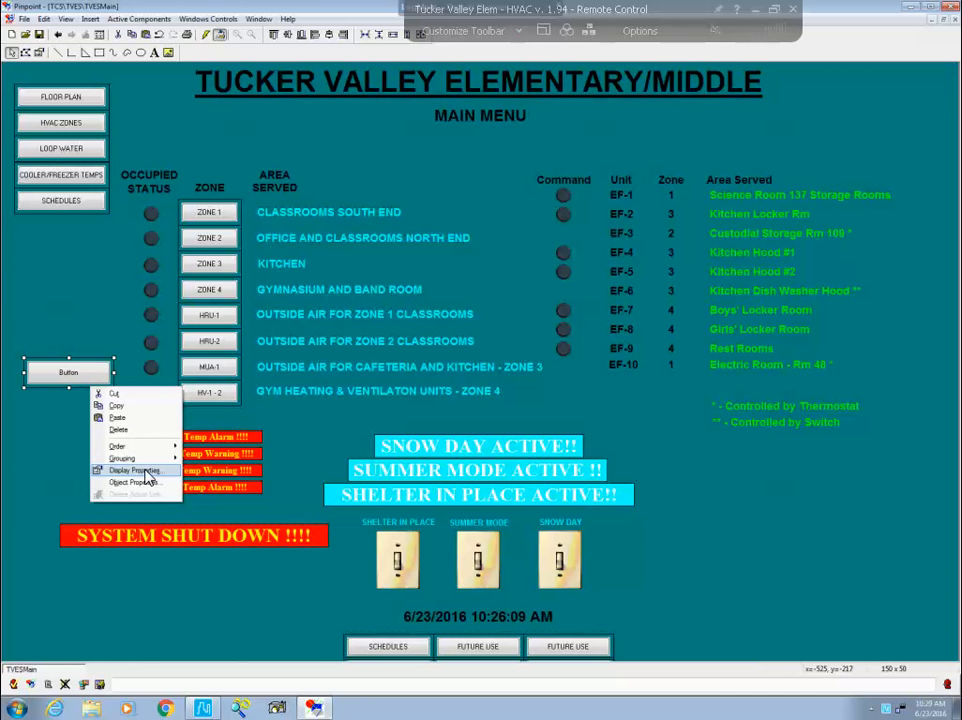
{"action": "left_click", "coordinate": [137, 470]}
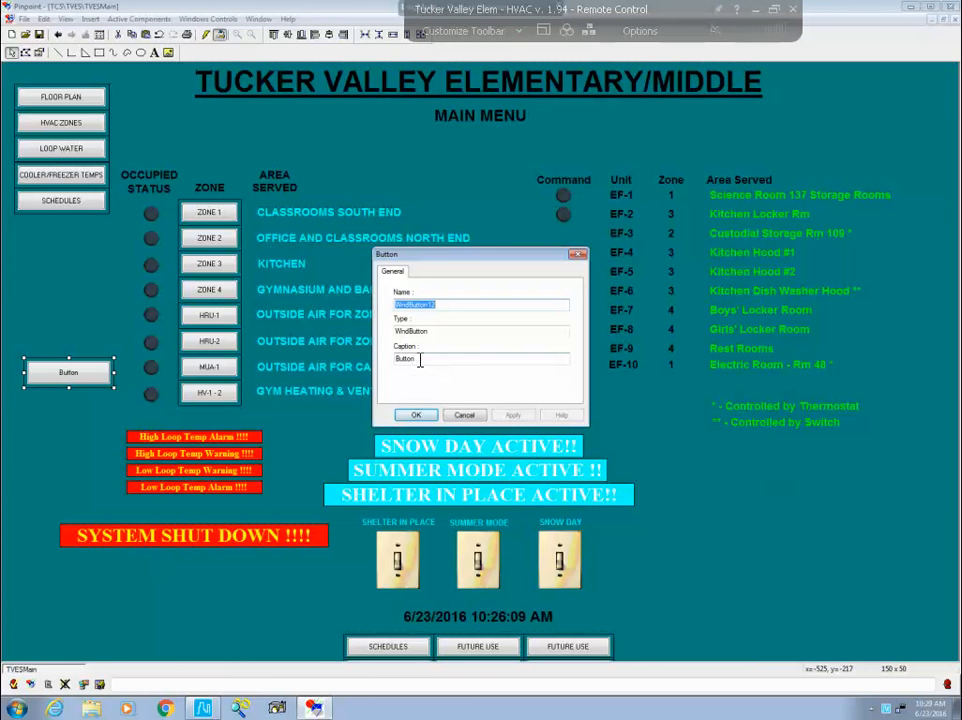
{"action": "double_click", "coordinate": [408, 358]}
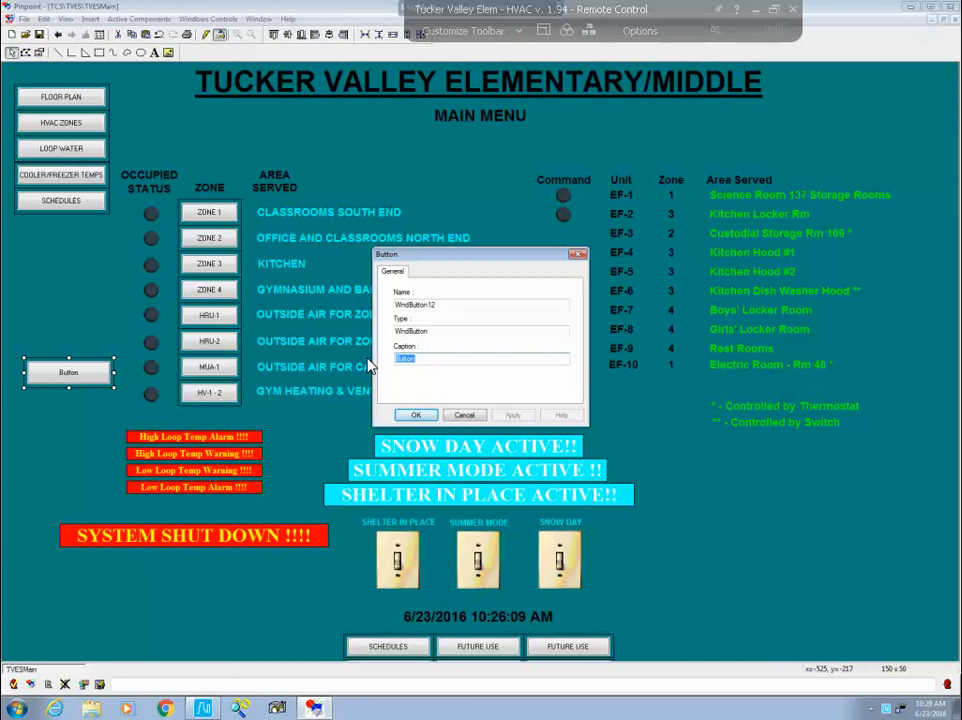
{"action": "type", "text": "GymSchedu"}
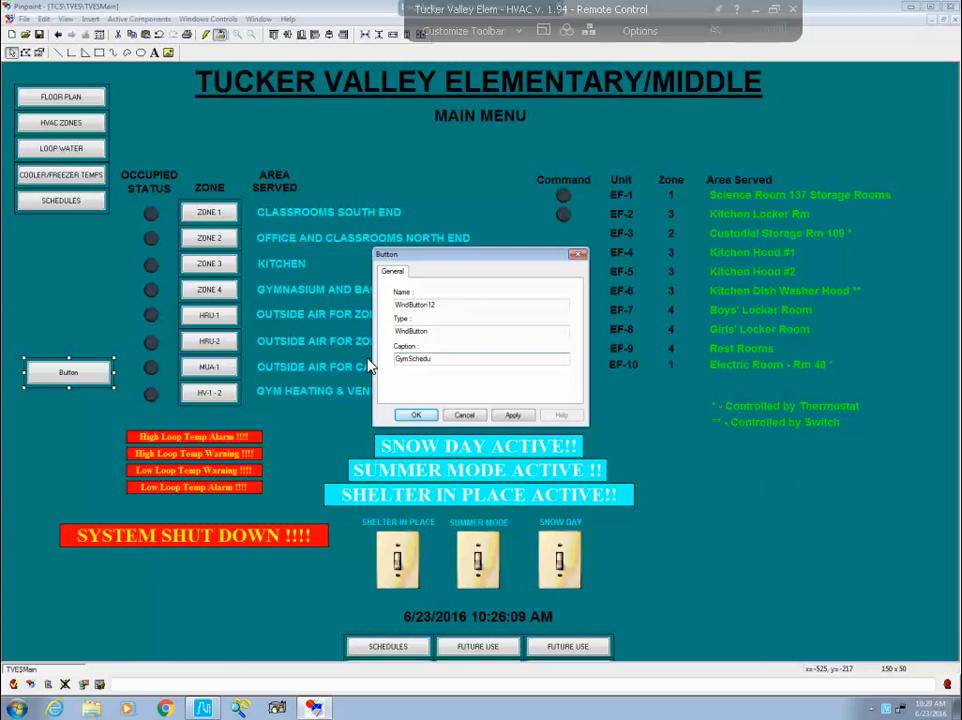
{"action": "type", "text": "le"}
{"action": "left_click", "coordinate": [512, 416]}
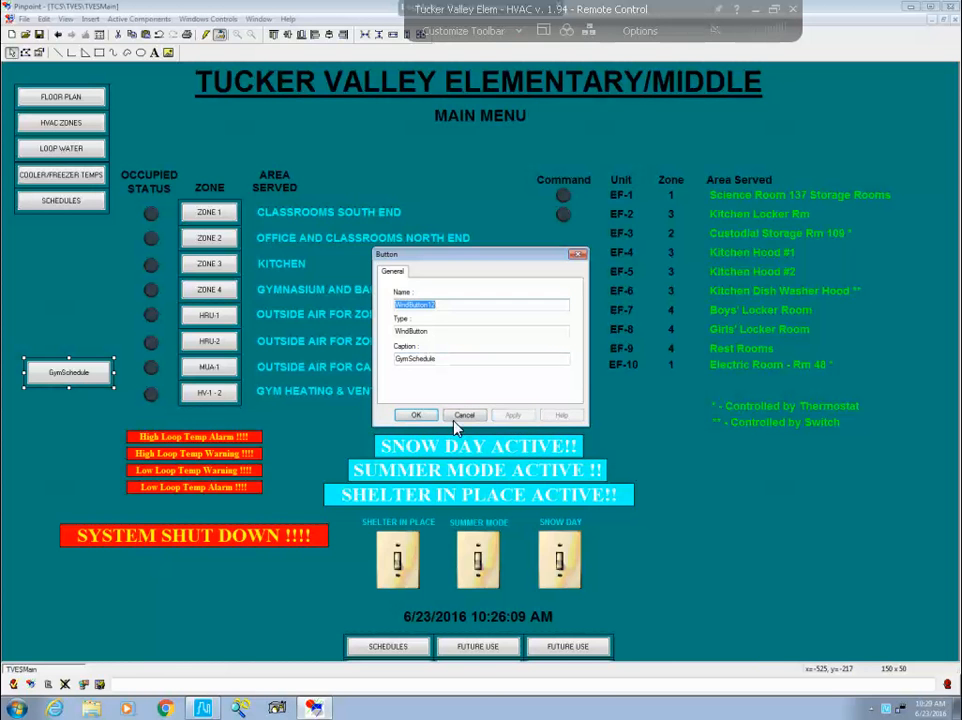
{"action": "left_click", "coordinate": [420, 416]}
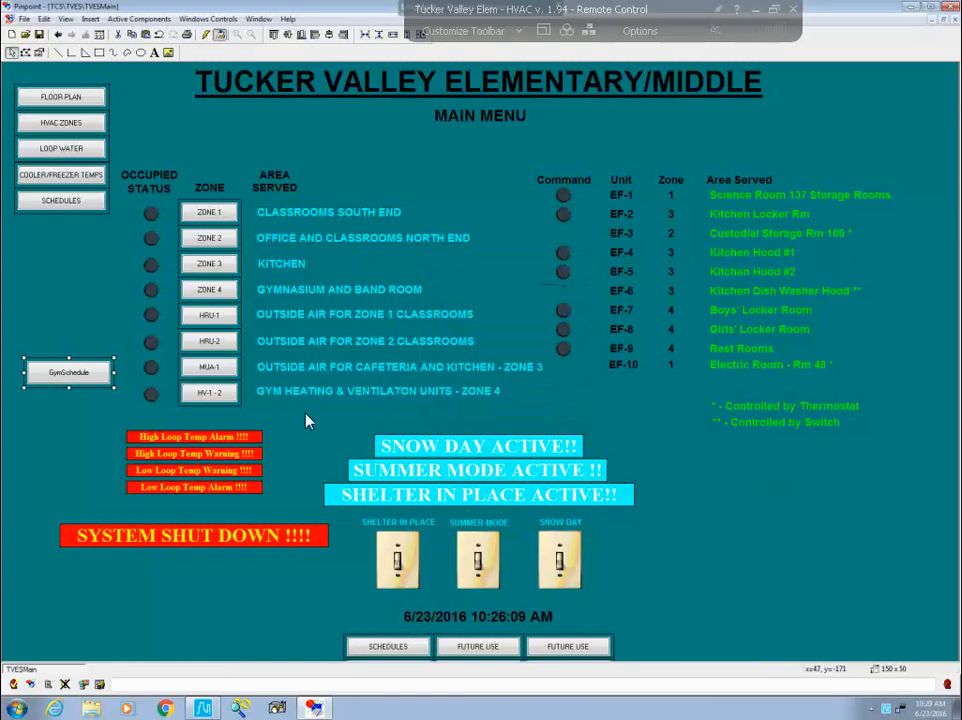
Set the GymSchedule button's action to Open Object in its object properties
{"action": "right_click", "coordinate": [96, 389]}
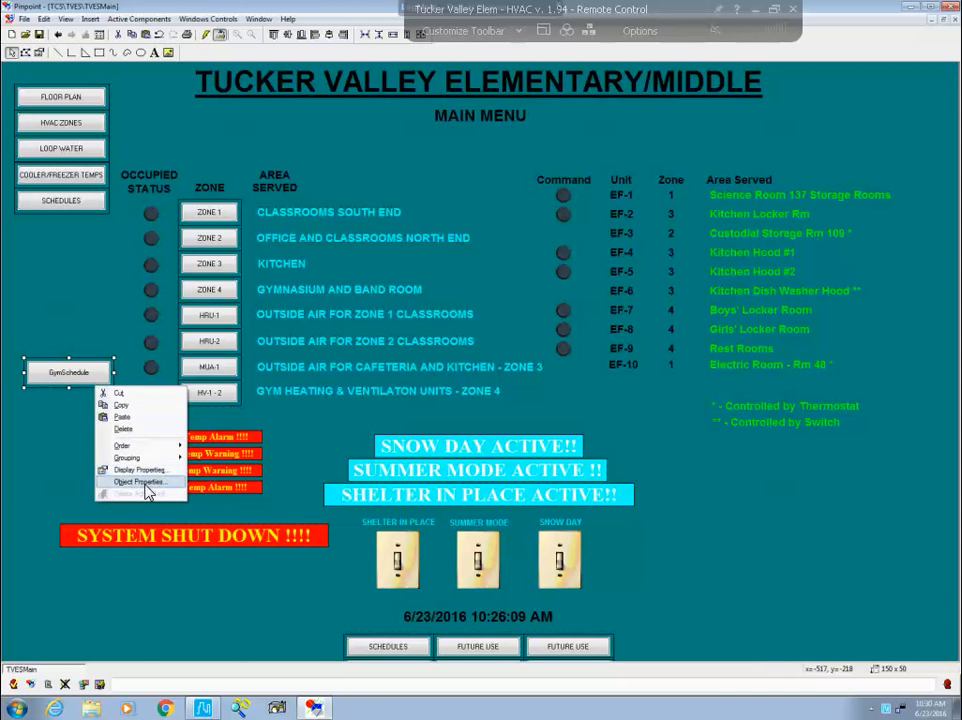
{"action": "left_click", "coordinate": [141, 484]}
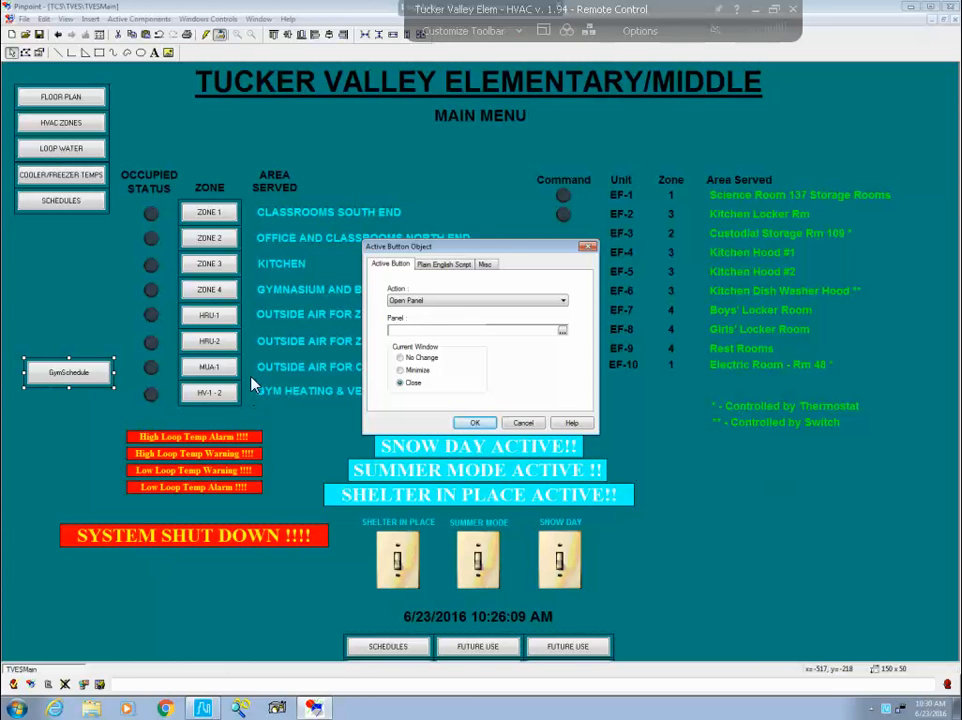
{"action": "left_click", "coordinate": [564, 303]}
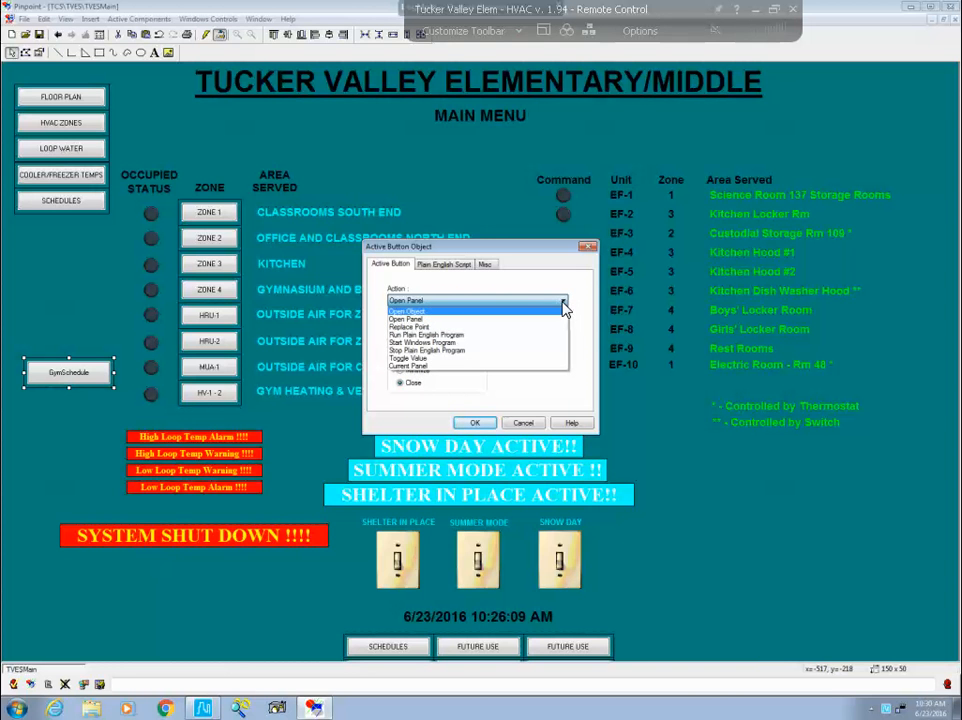
{"action": "left_click", "coordinate": [429, 312]}
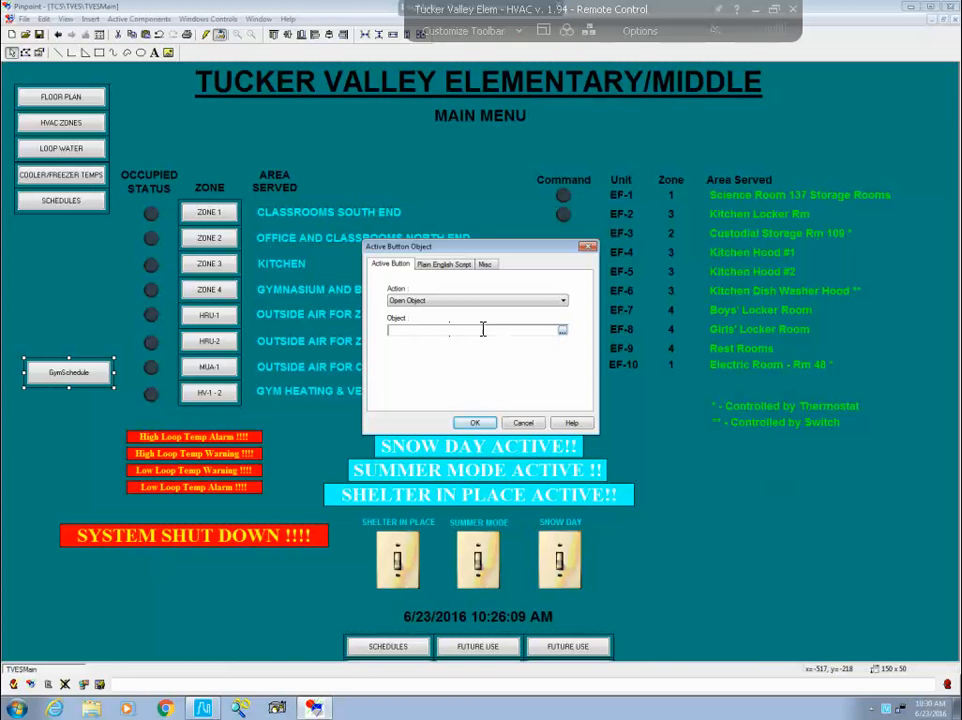
Browse for the button's target object, going up to the root and back down through TCS to the TVES controller
{"action": "left_click", "coordinate": [563, 333]}
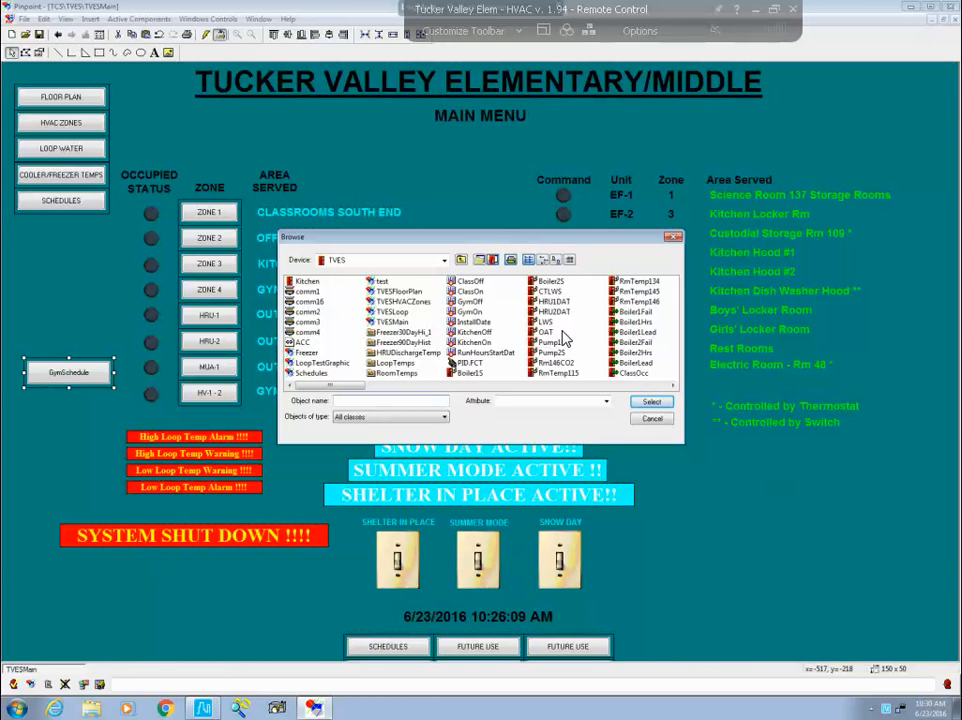
{"action": "left_click", "coordinate": [461, 261]}
{"action": "left_click", "coordinate": [461, 261]}
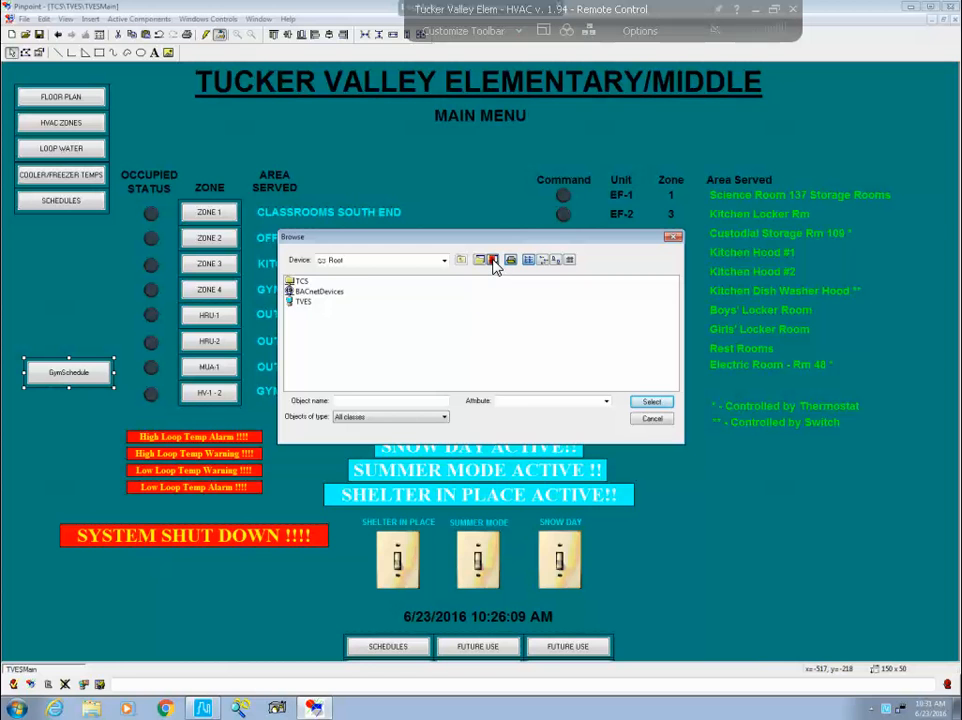
{"action": "double_click", "coordinate": [293, 284]}
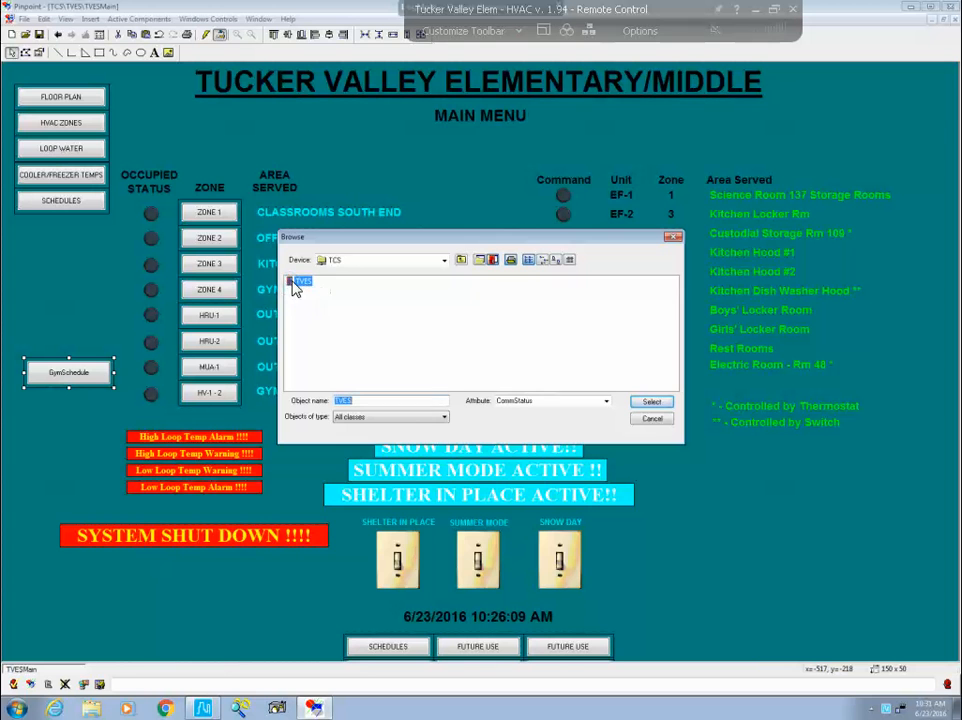
{"action": "left_click", "coordinate": [365, 301]}
{"action": "double_click", "coordinate": [304, 285]}
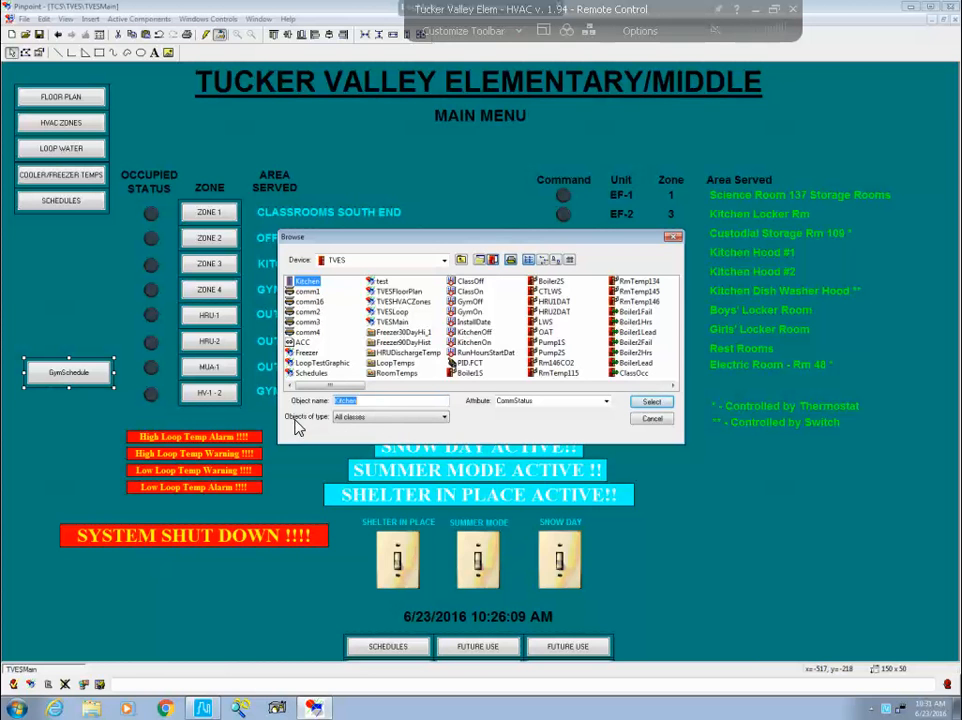
Filter the objects by the Schedule type and assign GymSched as the object the button opens
{"action": "left_click", "coordinate": [446, 419]}
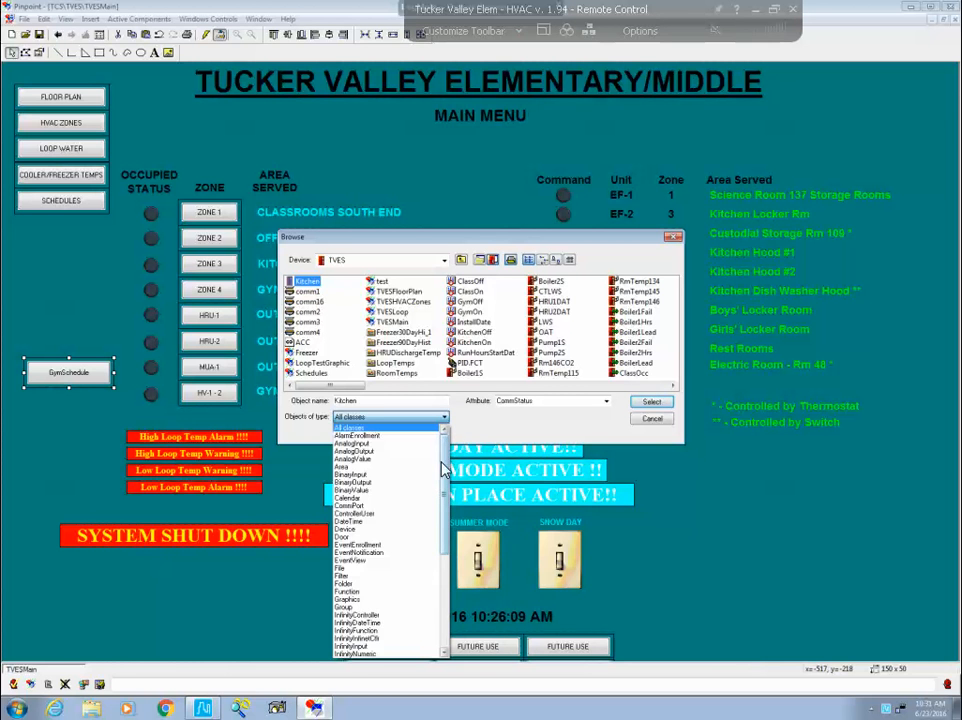
{"action": "left_click_drag", "start_coordinate": [446, 457], "coordinate": [446, 575]}
{"action": "left_click", "coordinate": [352, 608]}
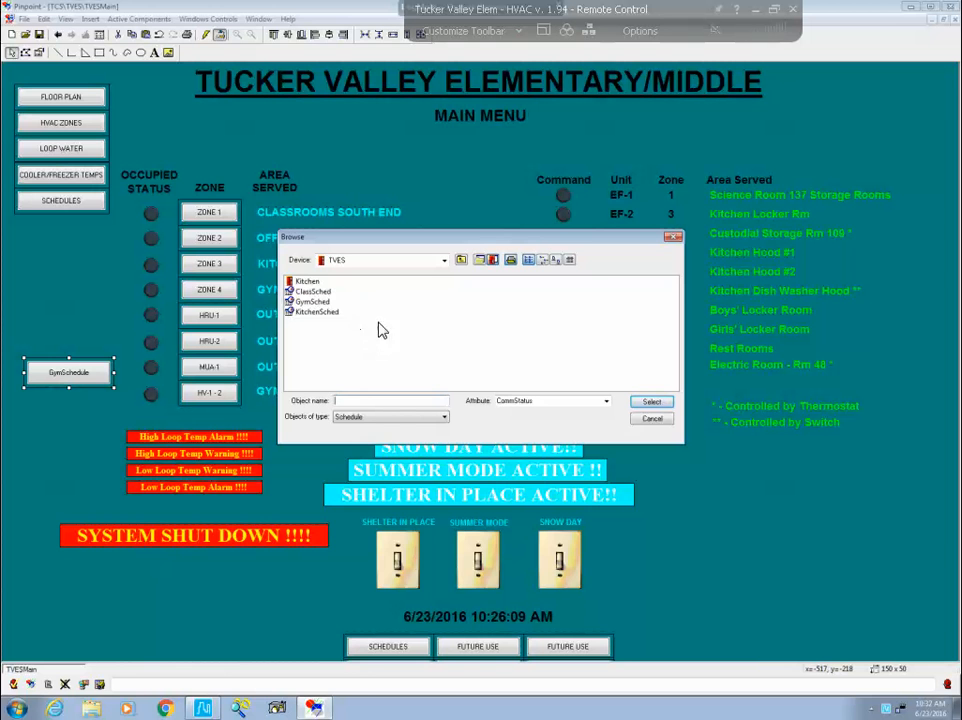
{"action": "left_click", "coordinate": [311, 302]}
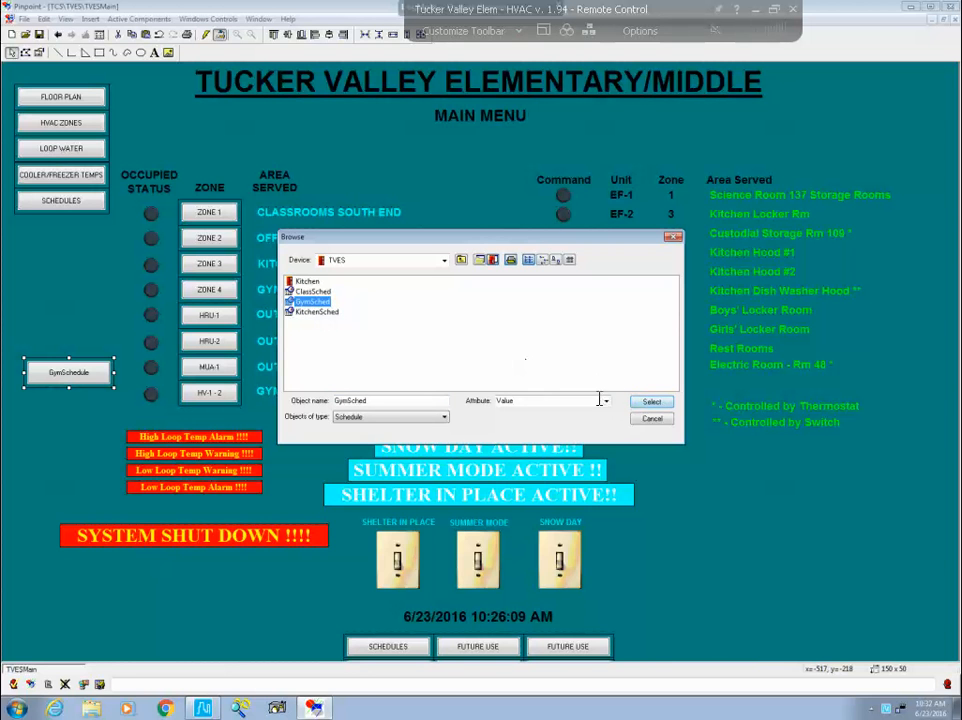
{"action": "left_click", "coordinate": [652, 403]}
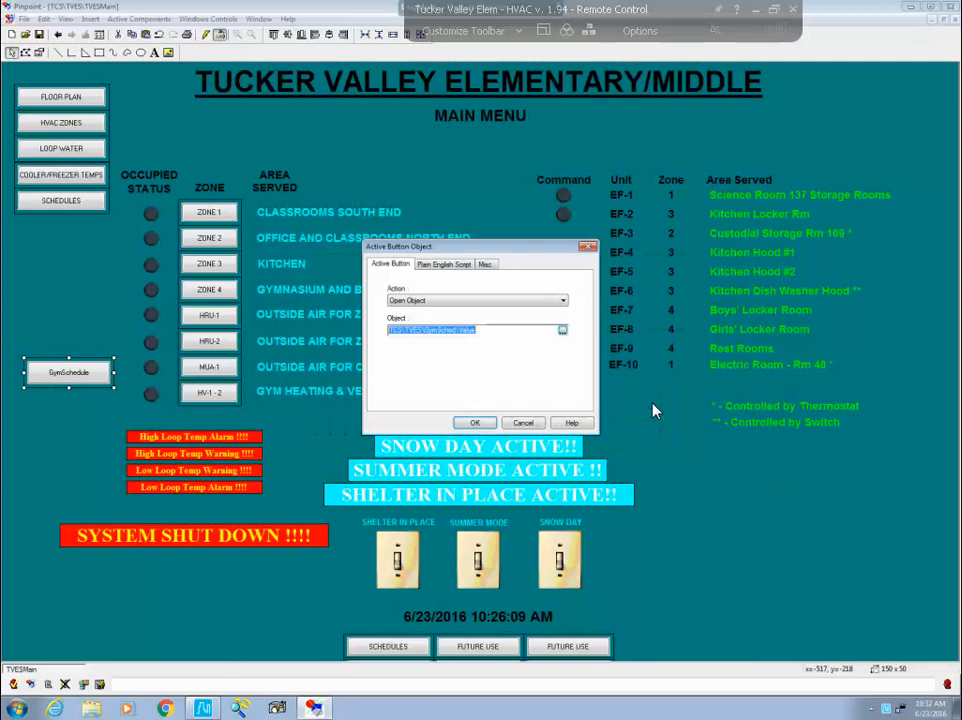
{"action": "left_click", "coordinate": [478, 423]}
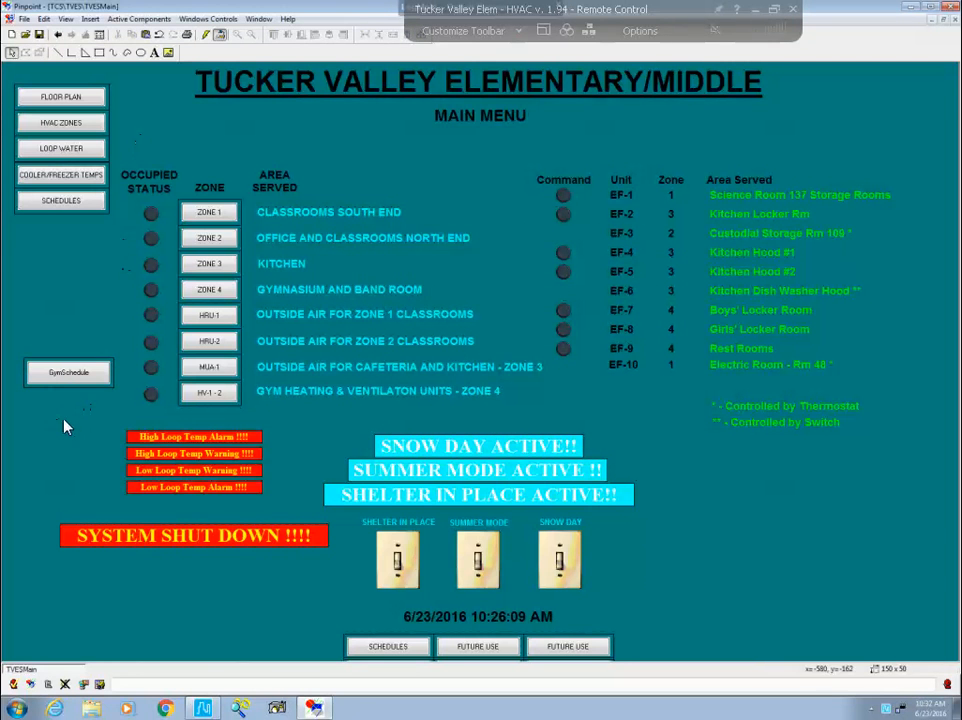
Test the GymSchedule button in run mode by opening its schedule, and close the schedule window
{"action": "left_click", "coordinate": [206, 35]}
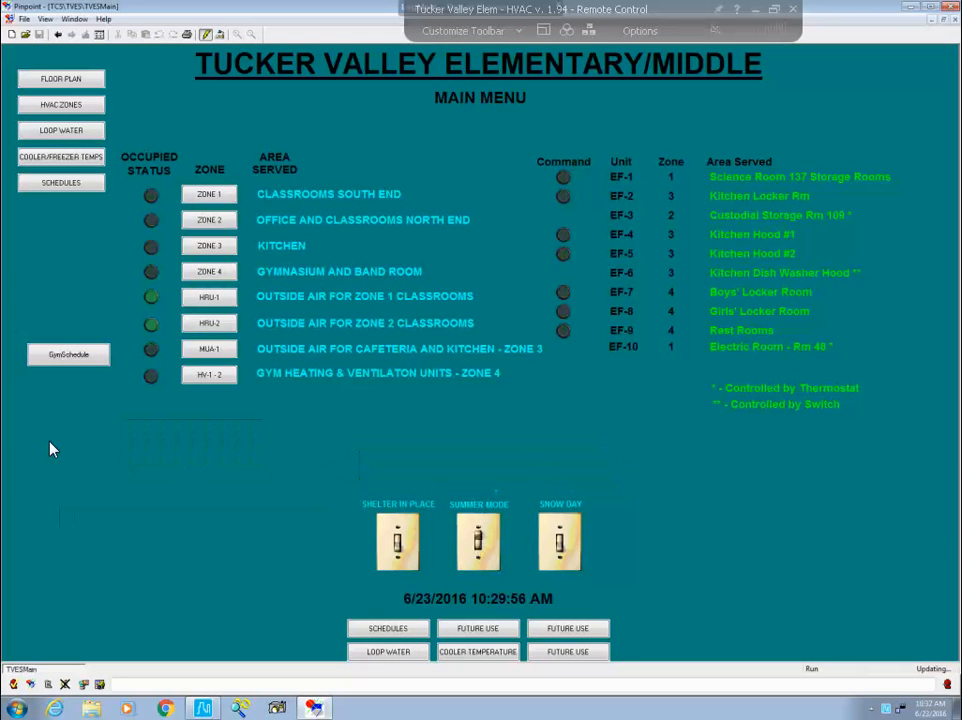
{"action": "left_click", "coordinate": [66, 356]}
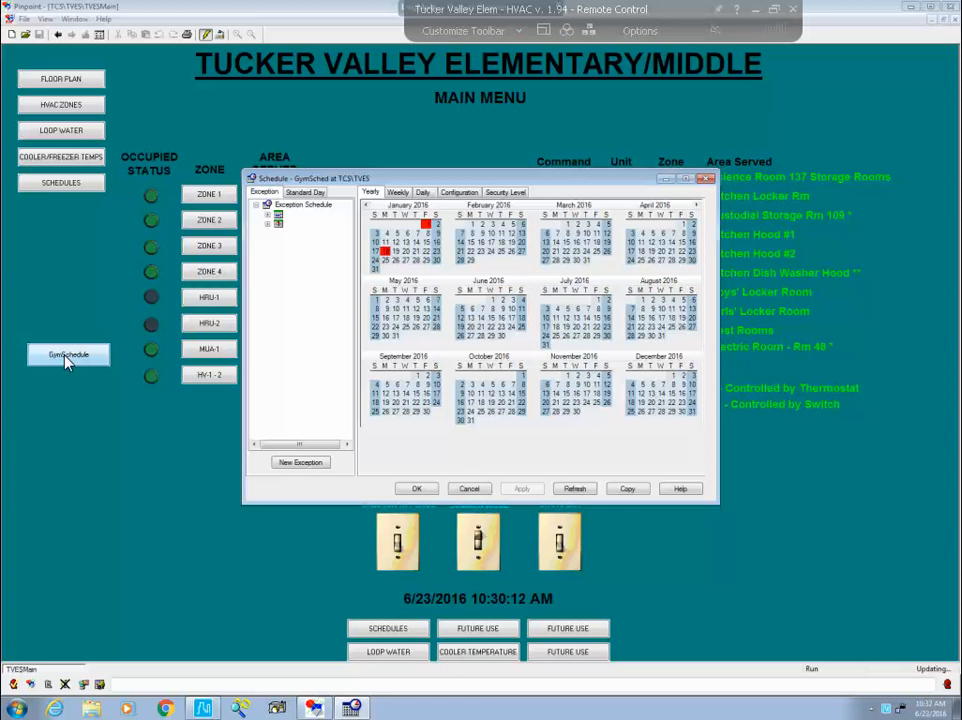
{"action": "left_click", "coordinate": [706, 179]}
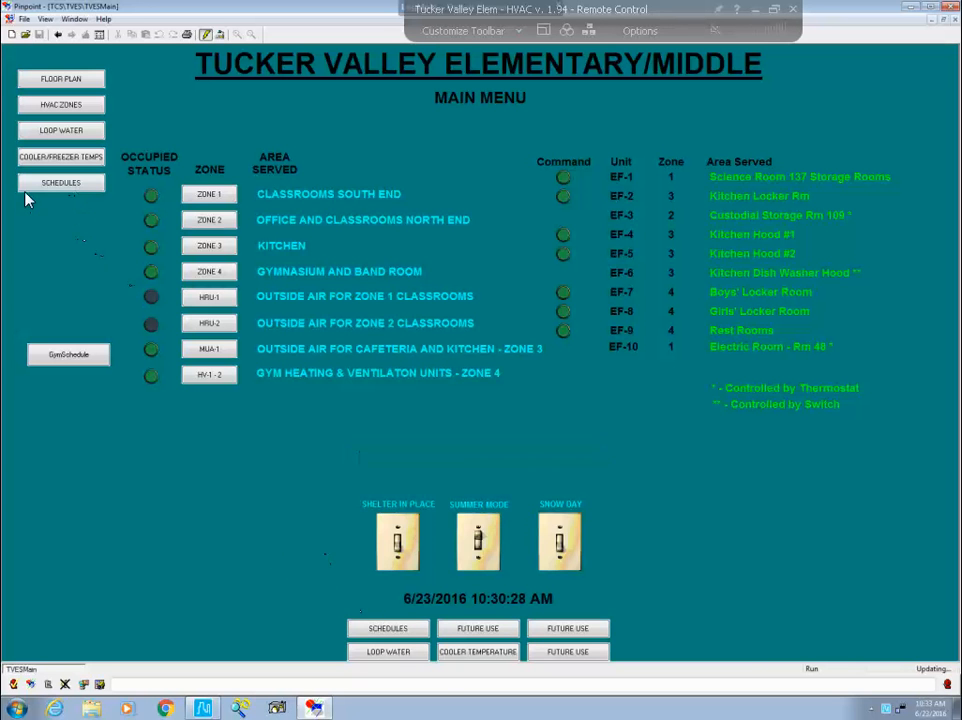
Open the Schedules panel in design mode and copy the ZONE 4 button beside Gymnasium
{"action": "left_click", "coordinate": [61, 187]}
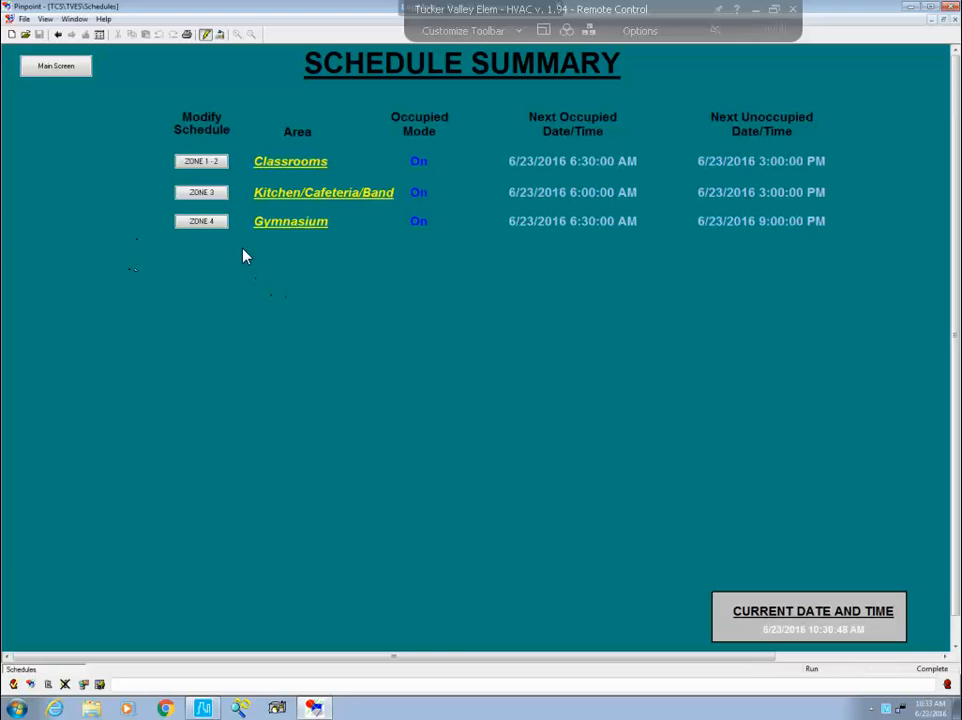
{"action": "left_click", "coordinate": [221, 36]}
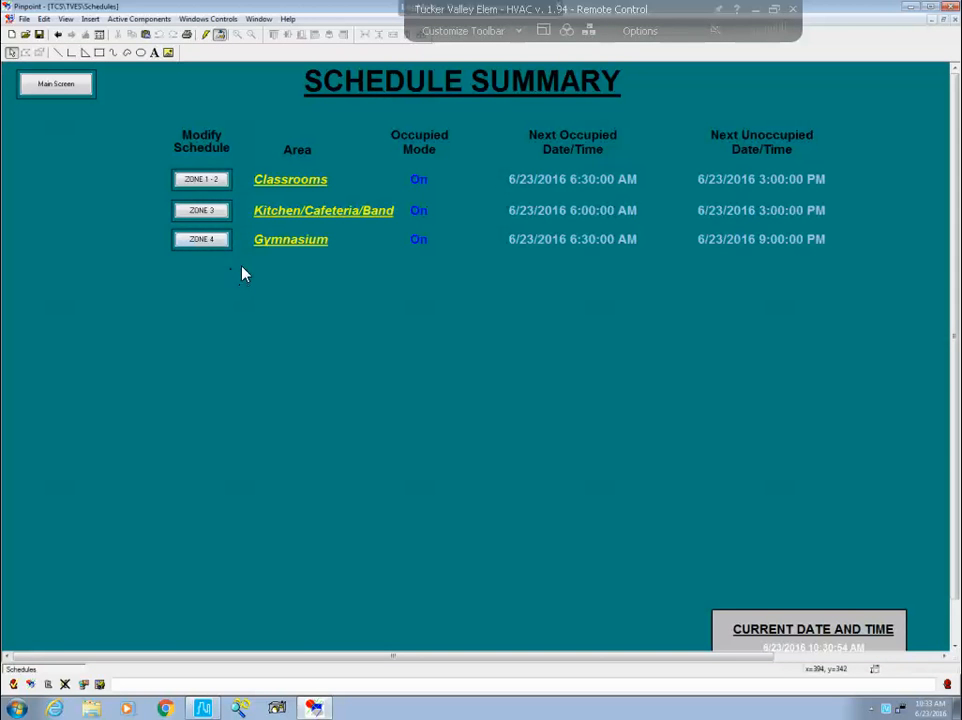
{"action": "left_click_drag", "start_coordinate": [152, 234], "coordinate": [155, 232]}
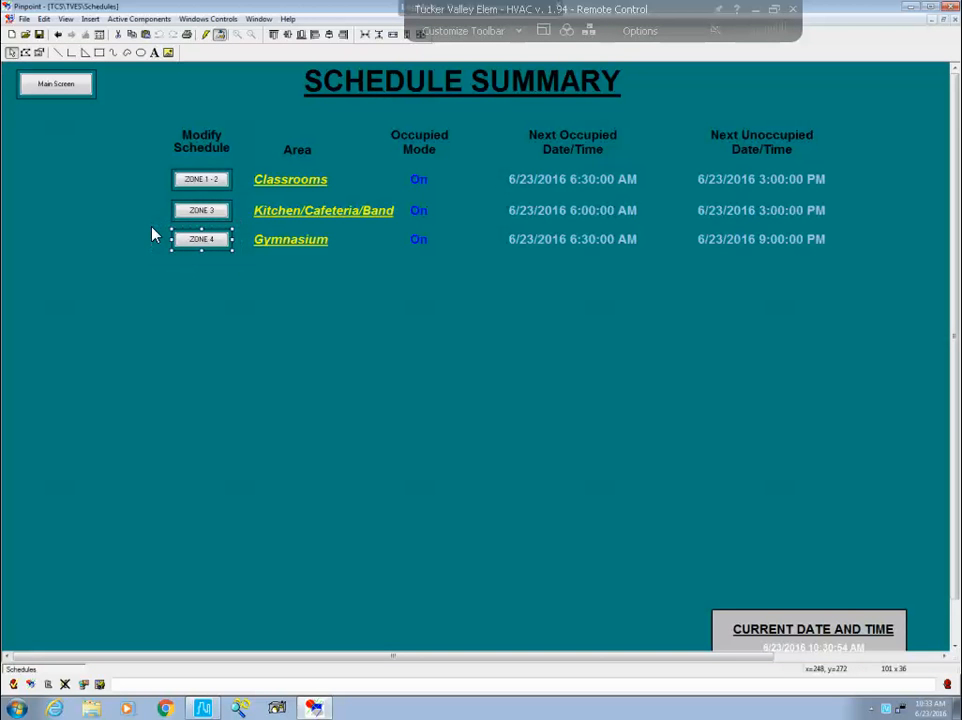
{"action": "right_click", "coordinate": [212, 250]}
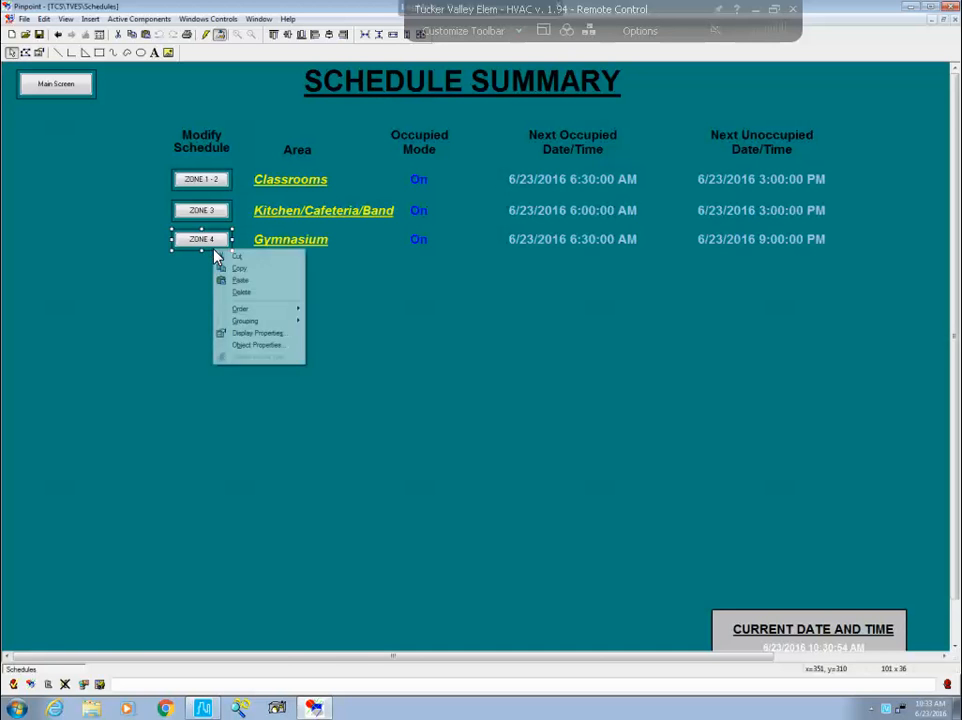
{"action": "left_click", "coordinate": [239, 269]}
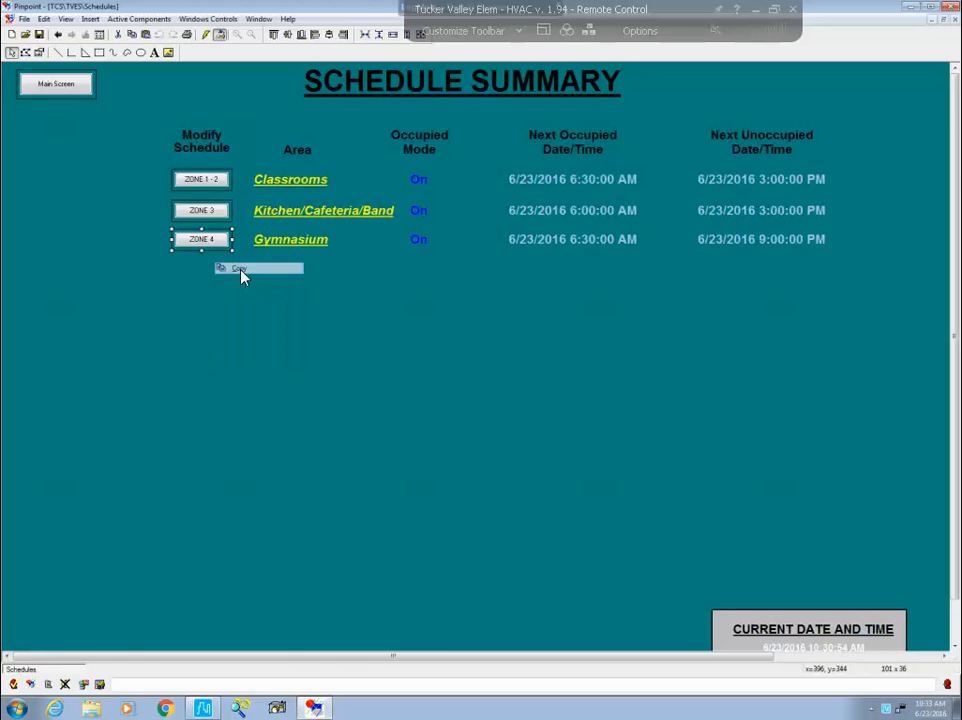
{"action": "left_click", "coordinate": [197, 322]}
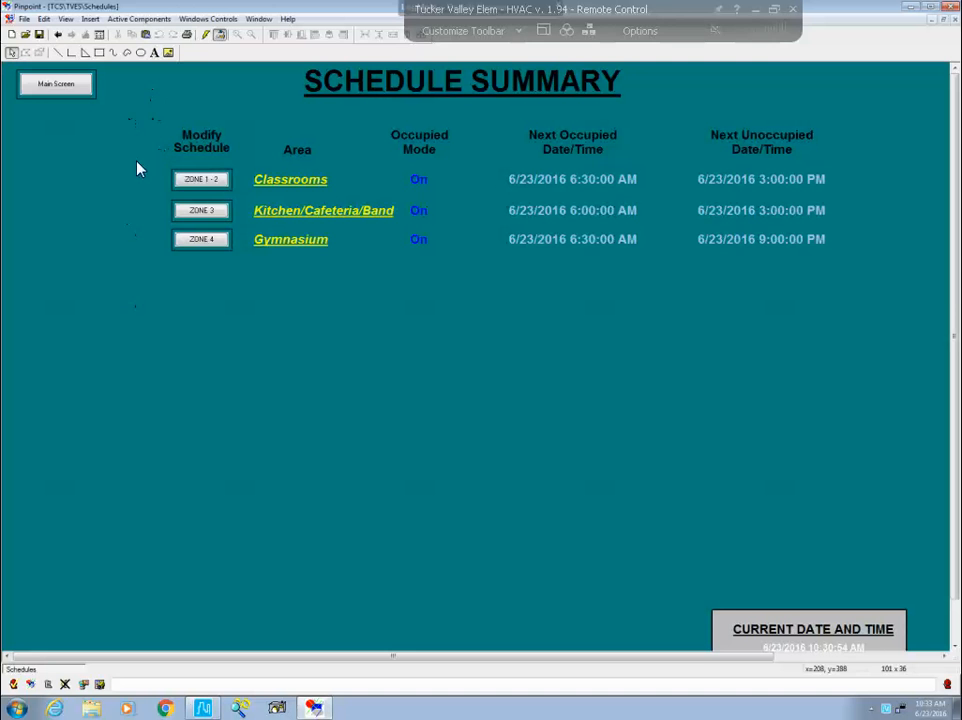
Return to the main menu panel and switch it to design mode
{"action": "left_click", "coordinate": [205, 34]}
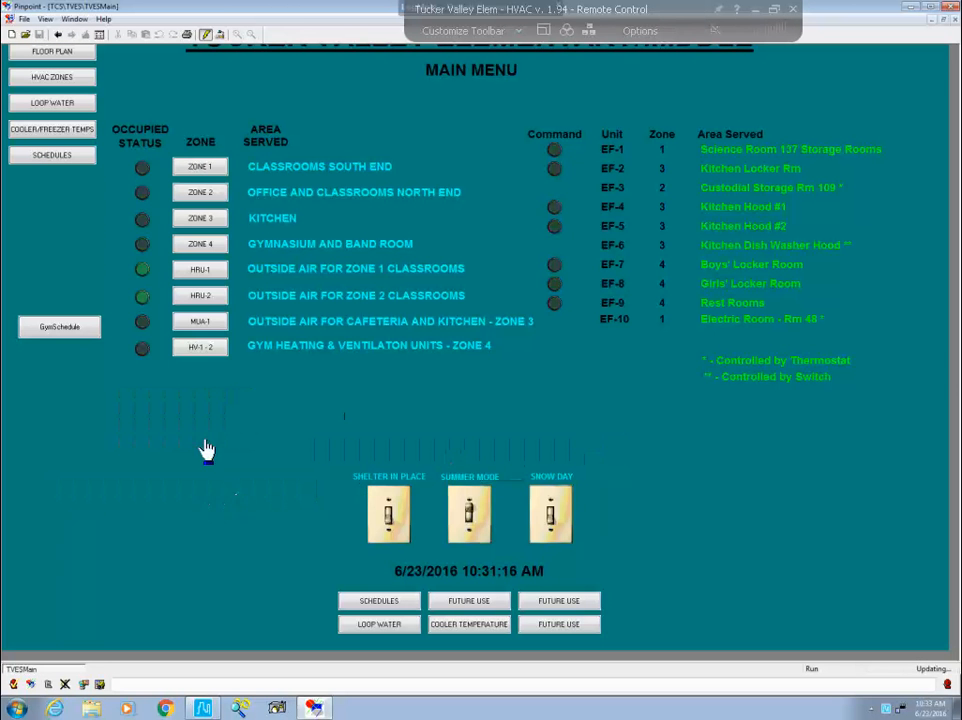
{"action": "left_click", "coordinate": [221, 36]}
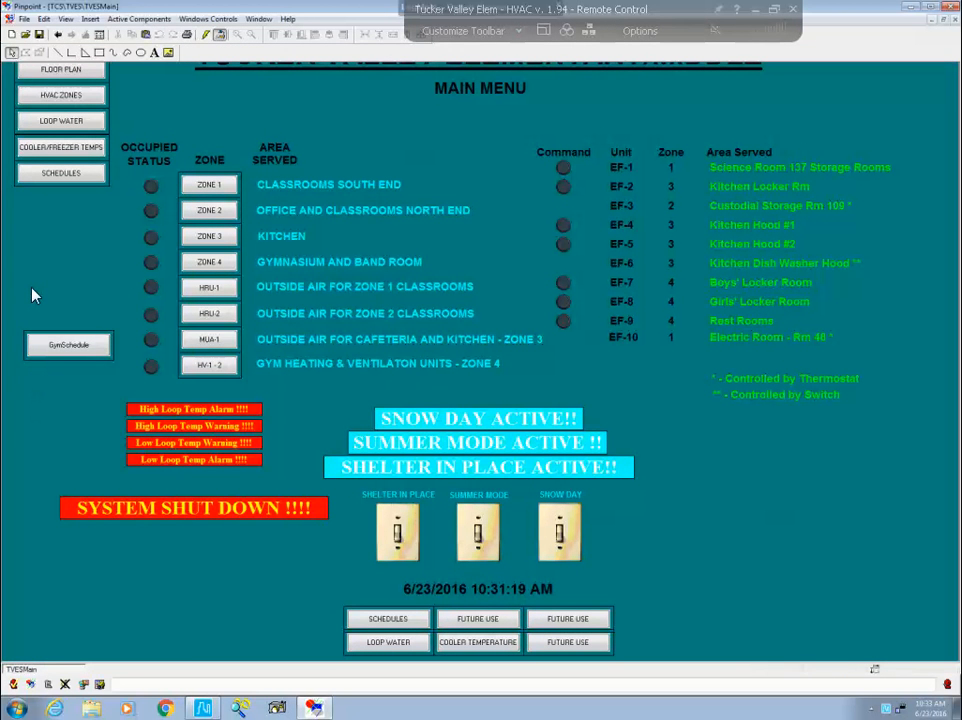
Paste the copied ZONE 4 button into the empty area above the GymSchedule button on the main menu
{"action": "right_click", "coordinate": [33, 294]}
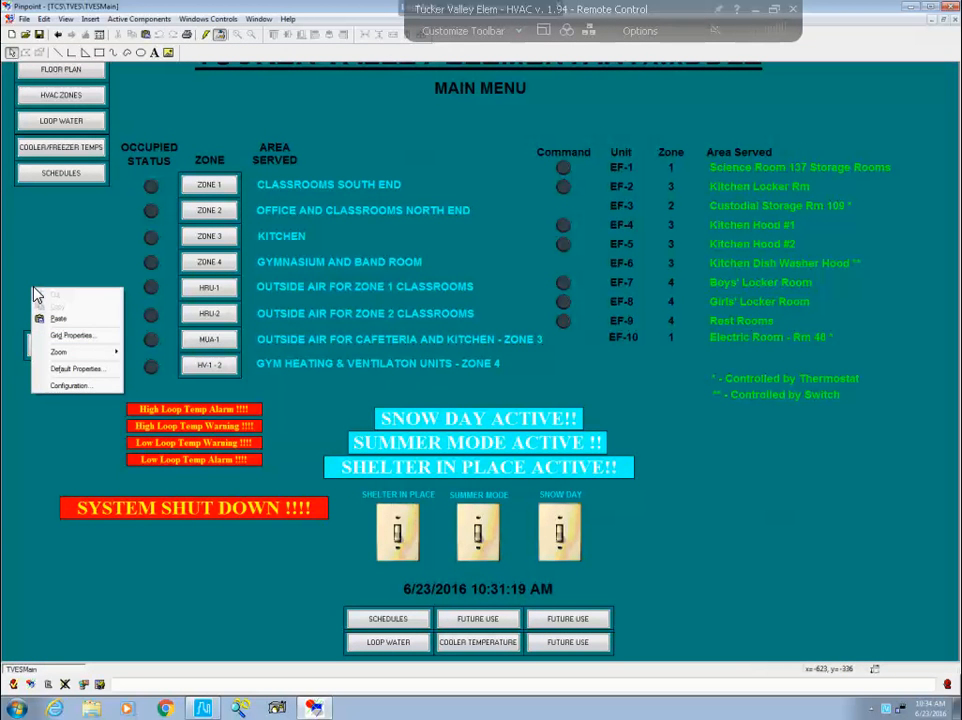
{"action": "left_click", "coordinate": [58, 318]}
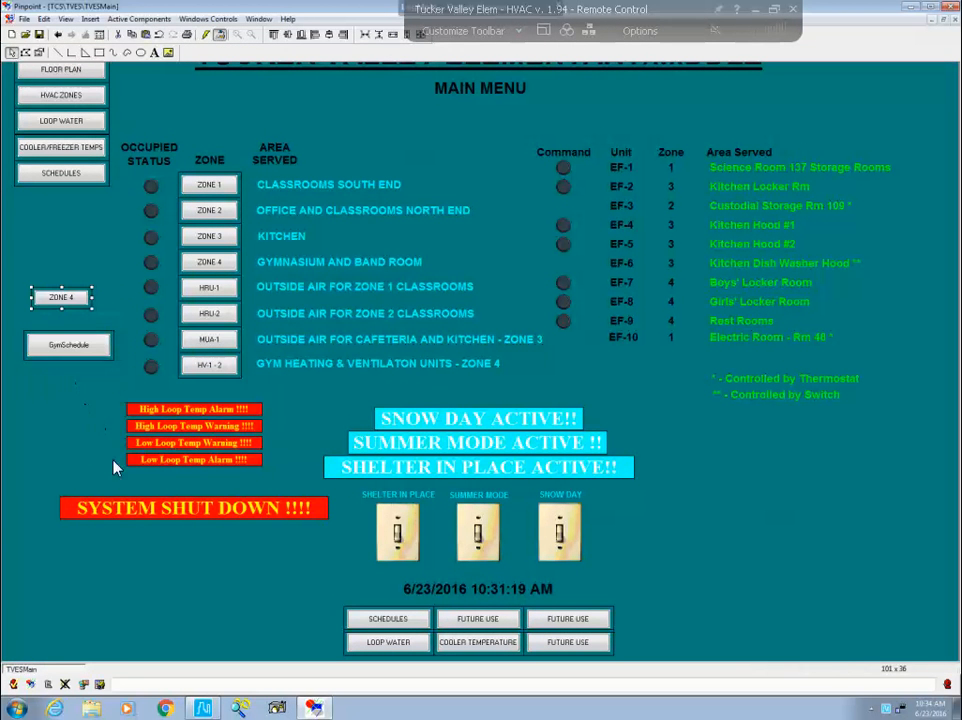
{"action": "left_click", "coordinate": [65, 454]}
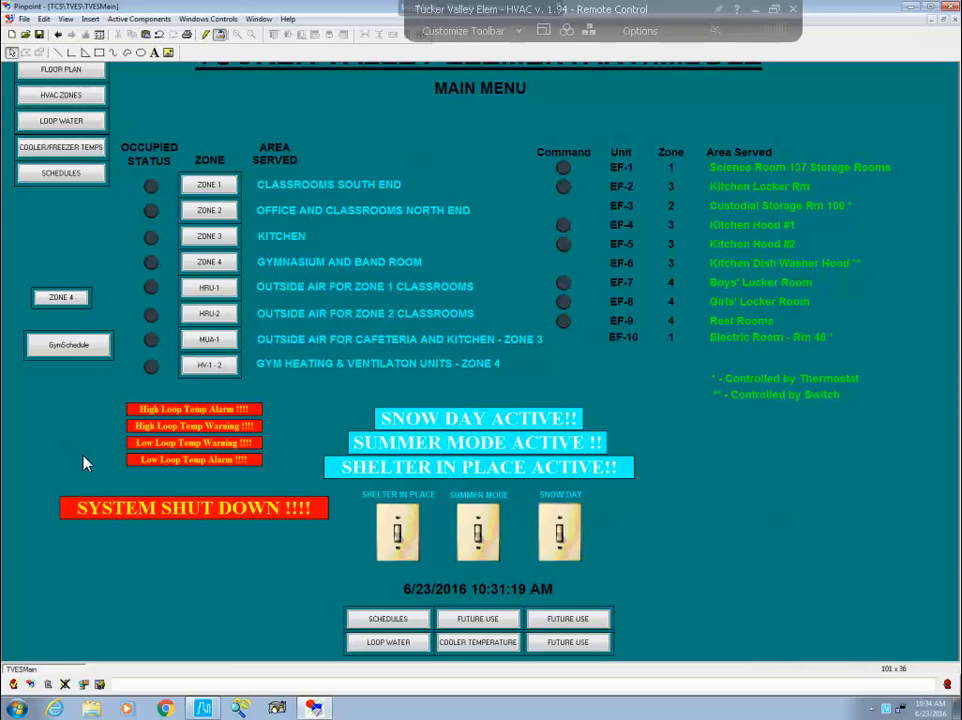
Compare the action and object of the ZONE 4 and GymSchedule buttons, and open the gym schedule in run mode
{"action": "double_click", "coordinate": [90, 307]}
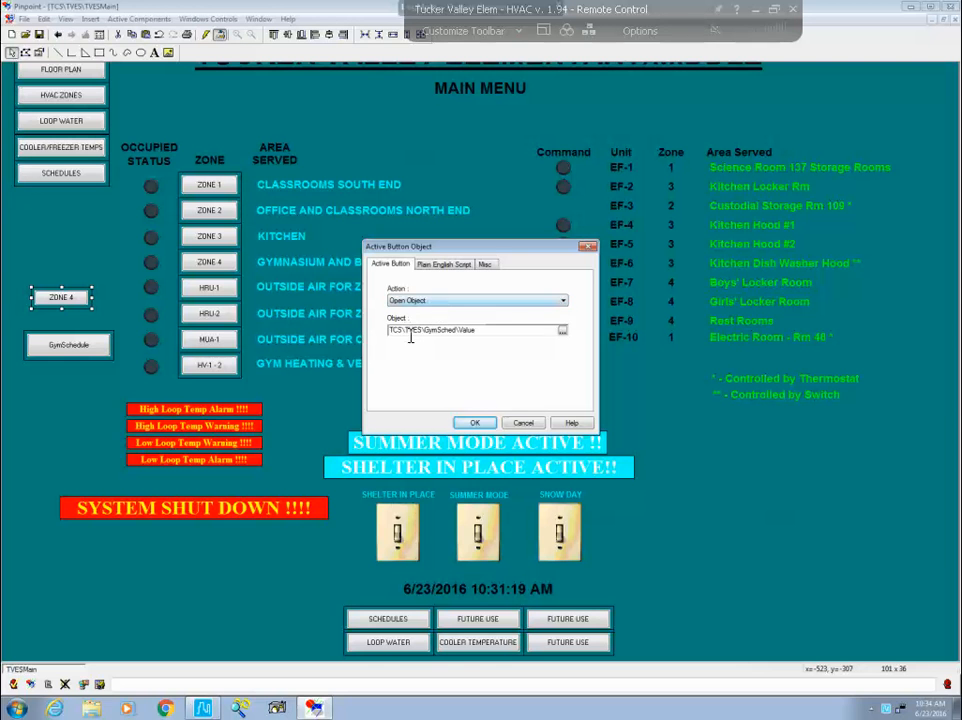
{"action": "left_click", "coordinate": [476, 424]}
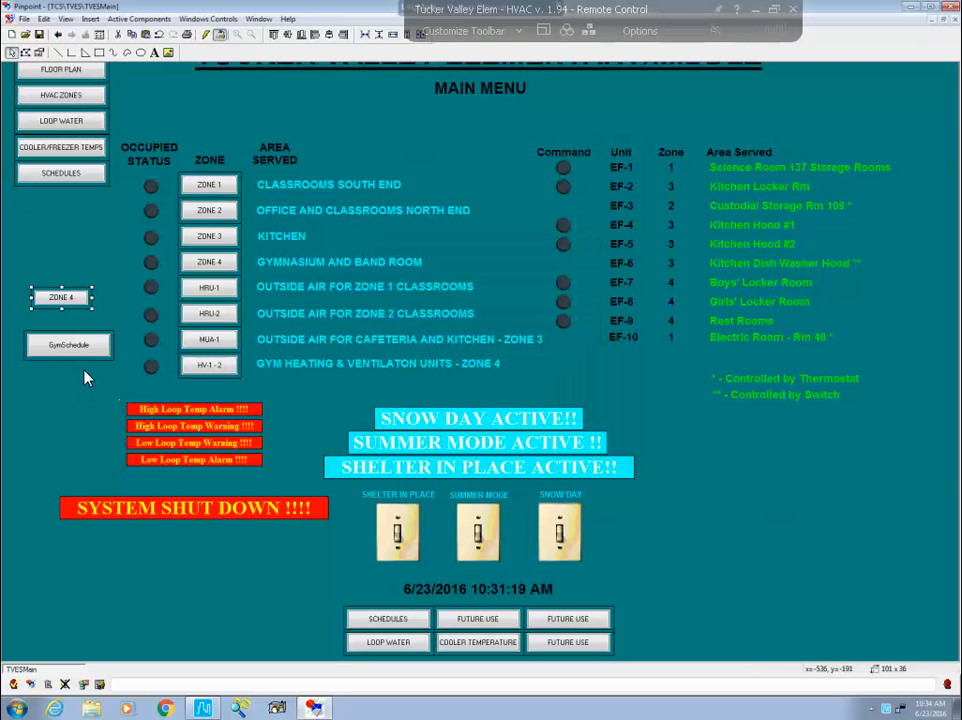
{"action": "double_click", "coordinate": [84, 358]}
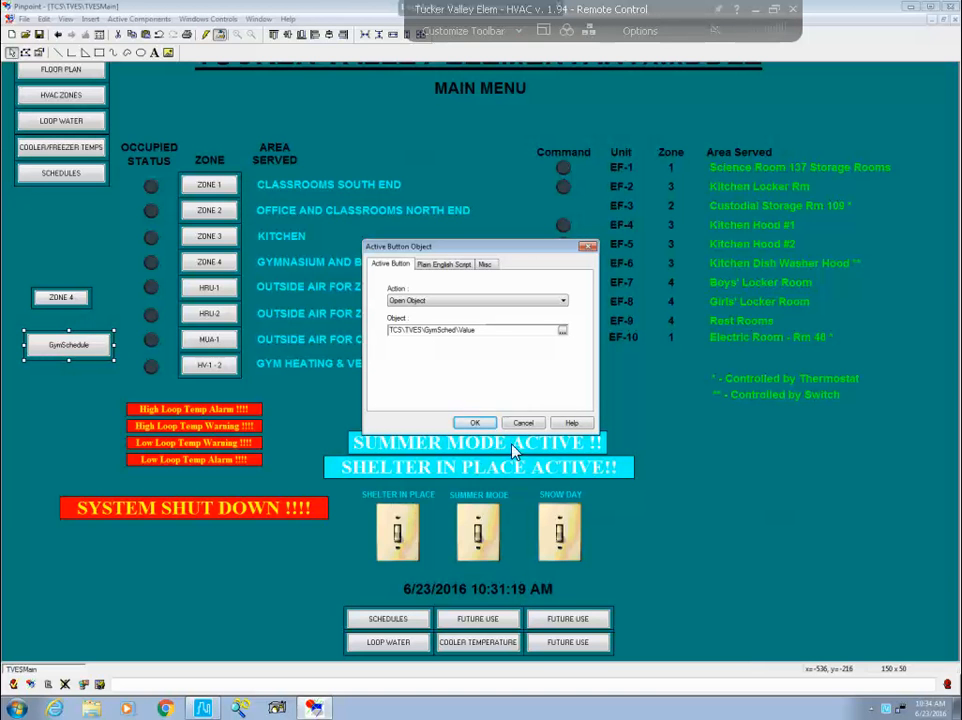
{"action": "left_click", "coordinate": [487, 425]}
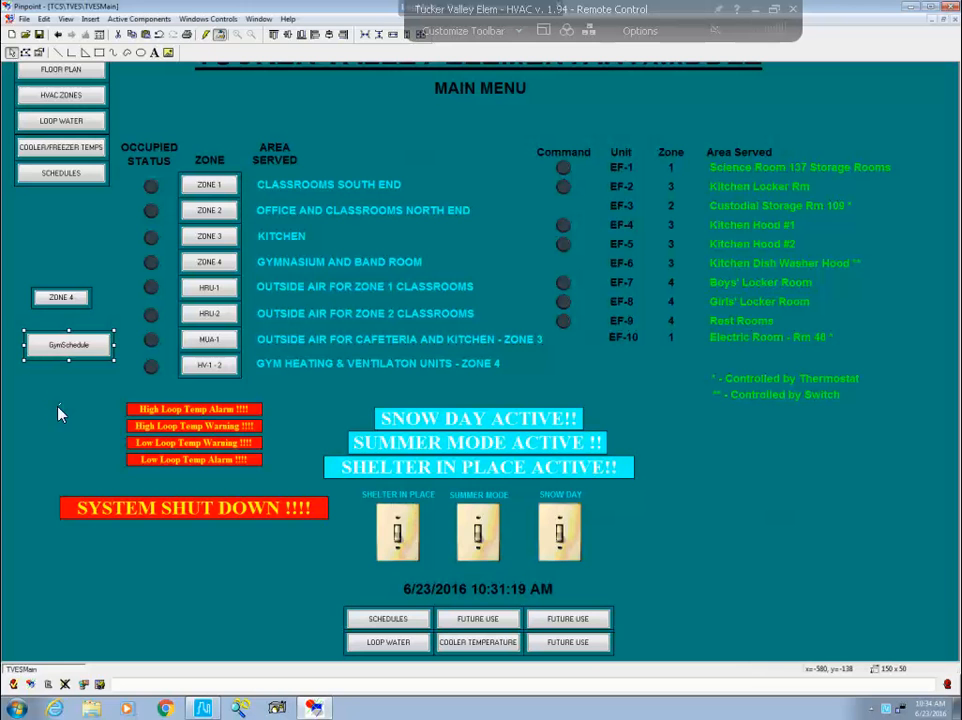
{"action": "left_click", "coordinate": [207, 34]}
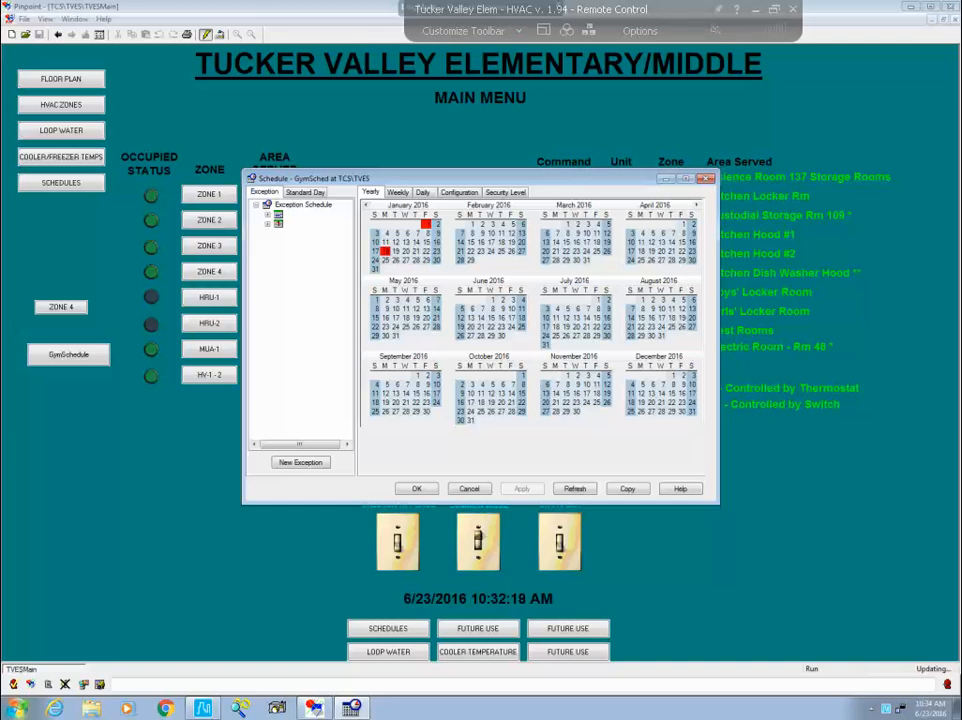
{"action": "left_click", "coordinate": [774, 9]}
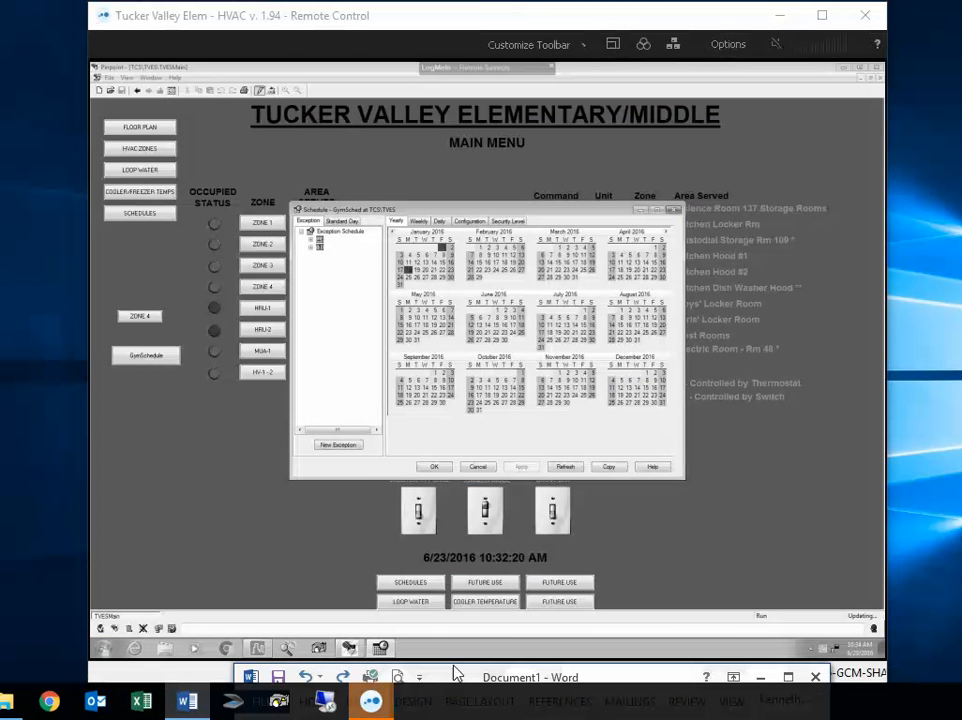
{"action": "left_click", "coordinate": [189, 703]}
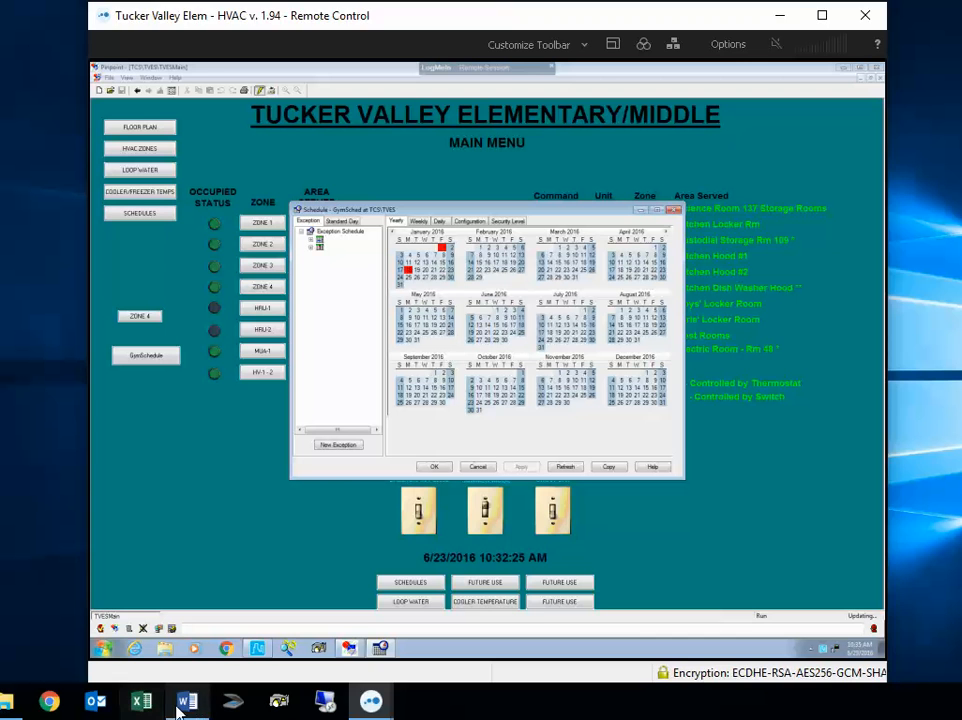
{"action": "left_click", "coordinate": [180, 706]}
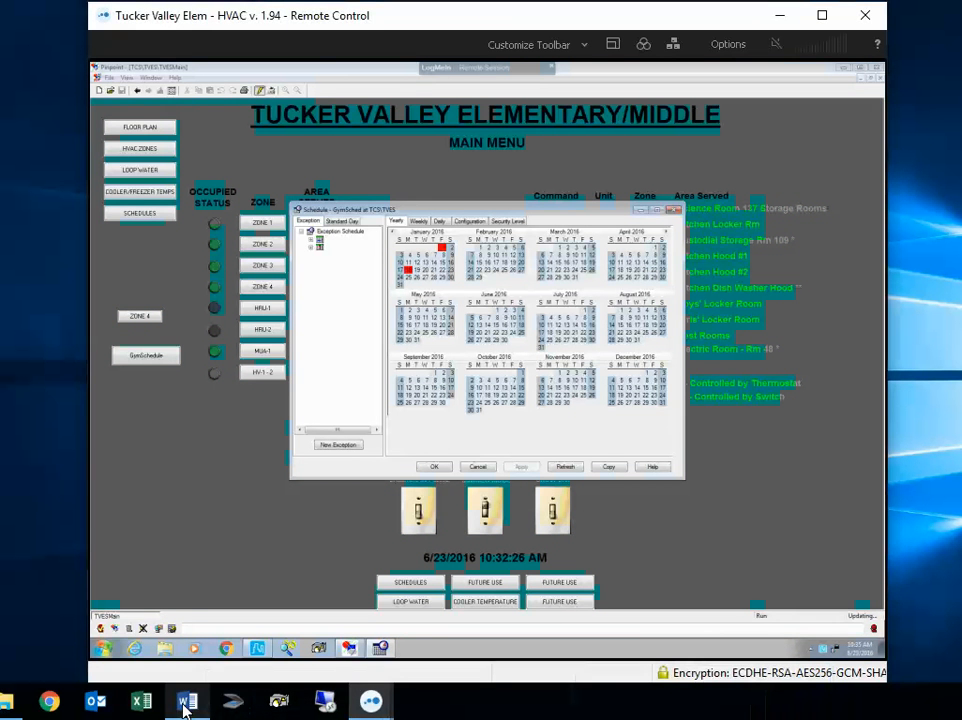
{"action": "left_click", "coordinate": [184, 706]}
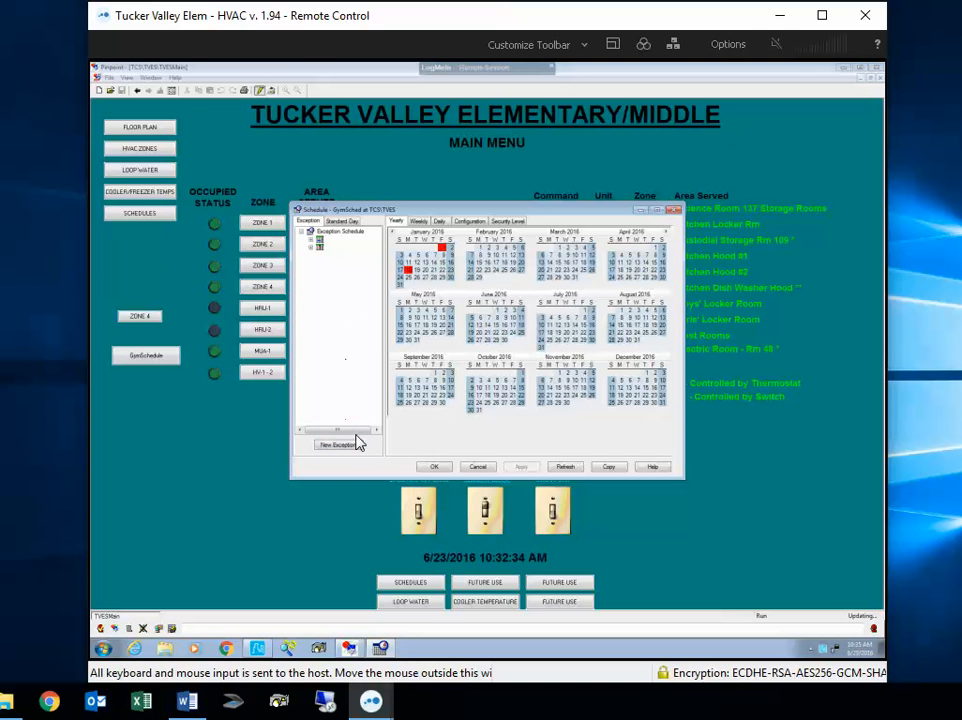
{"action": "left_click", "coordinate": [821, 15]}
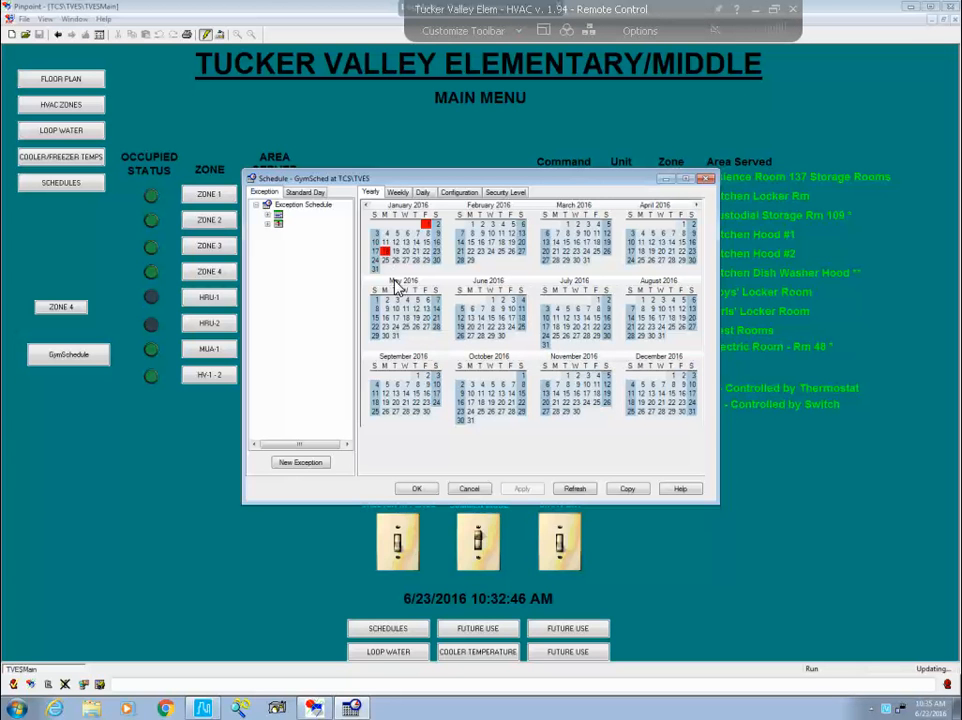
Show the standard days of the GymSched schedule
{"action": "left_click", "coordinate": [304, 192]}
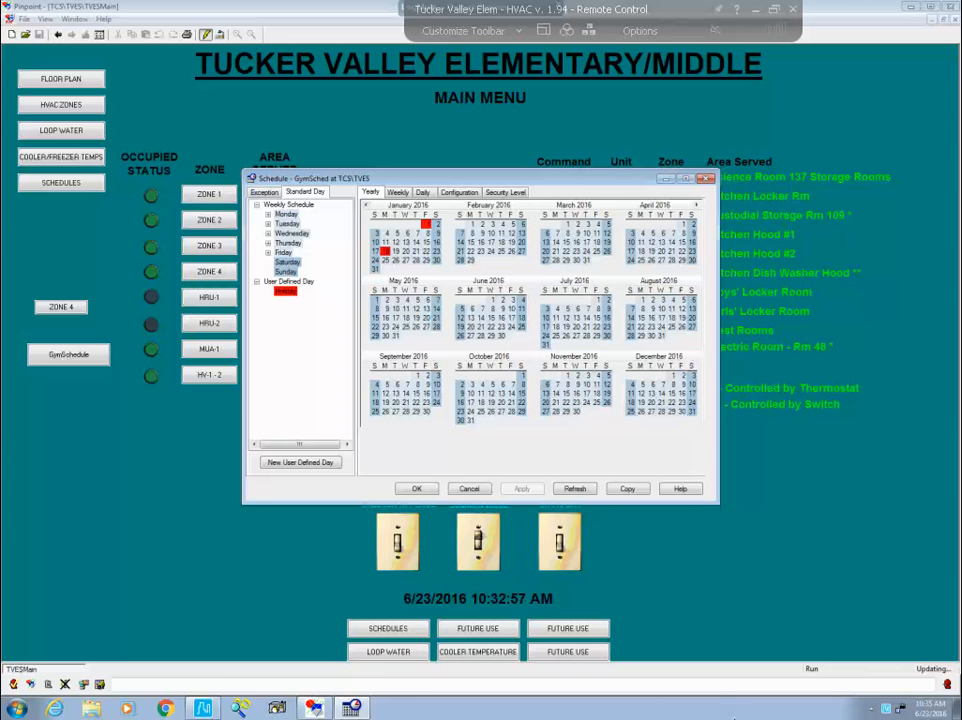
{"action": "left_click", "coordinate": [178, 548]}
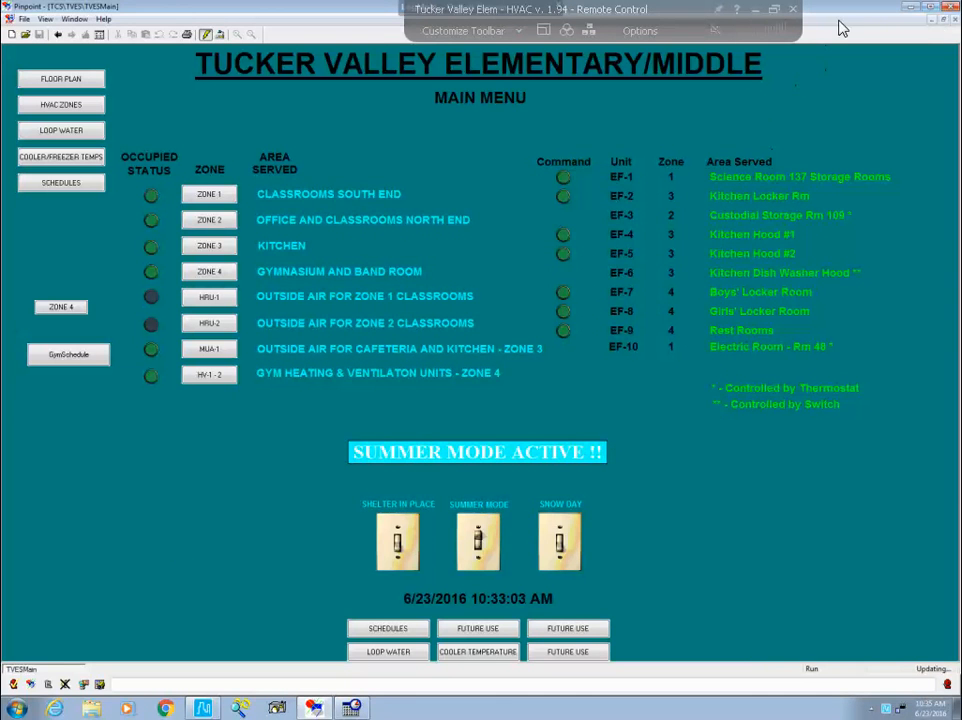
{"action": "left_click", "coordinate": [755, 9]}
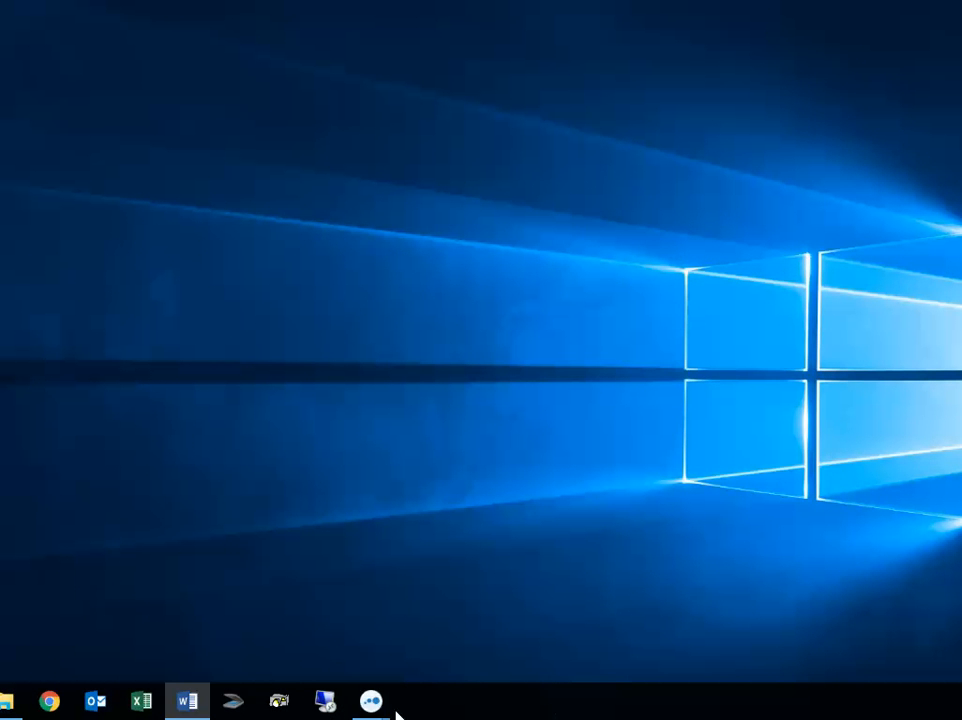
{"action": "mouse_move", "coordinate": [369, 702]}
{"action": "left_click", "coordinate": [391, 655]}
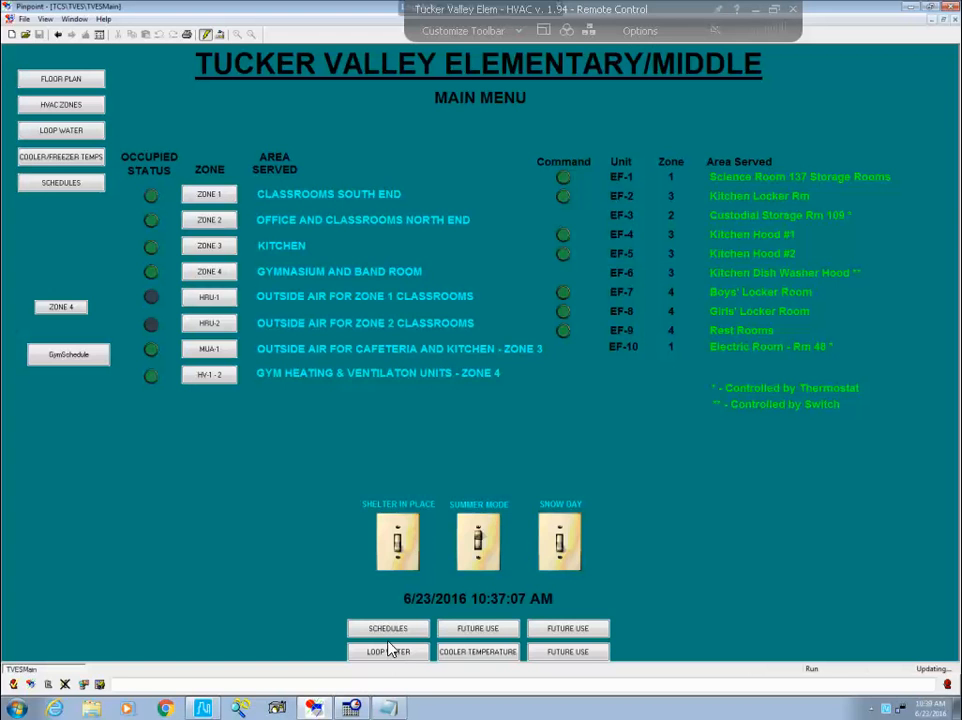
Read the requested school-year and summer hours in the Notepad note, and return to the GymSched schedule window
{"action": "left_click", "coordinate": [389, 708]}
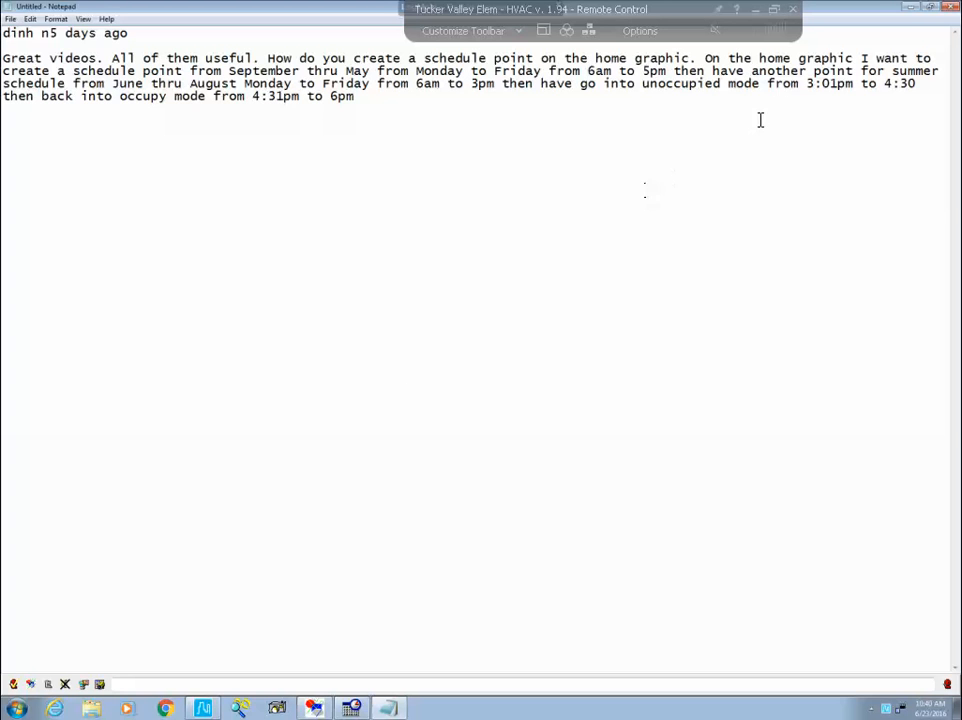
{"action": "left_click", "coordinate": [901, 6]}
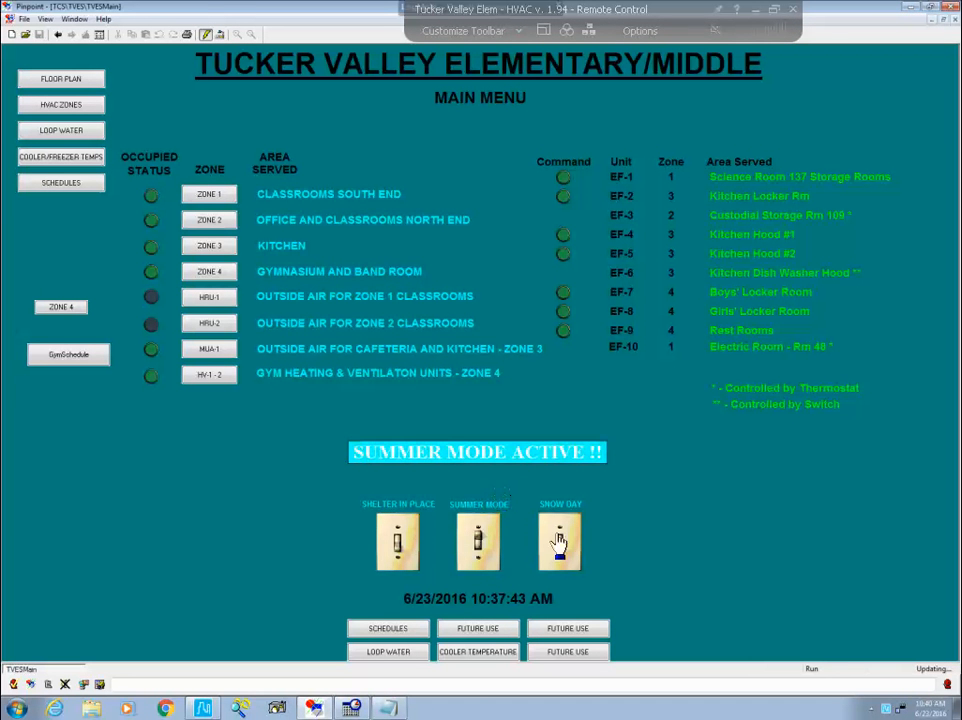
{"action": "left_click", "coordinate": [351, 708]}
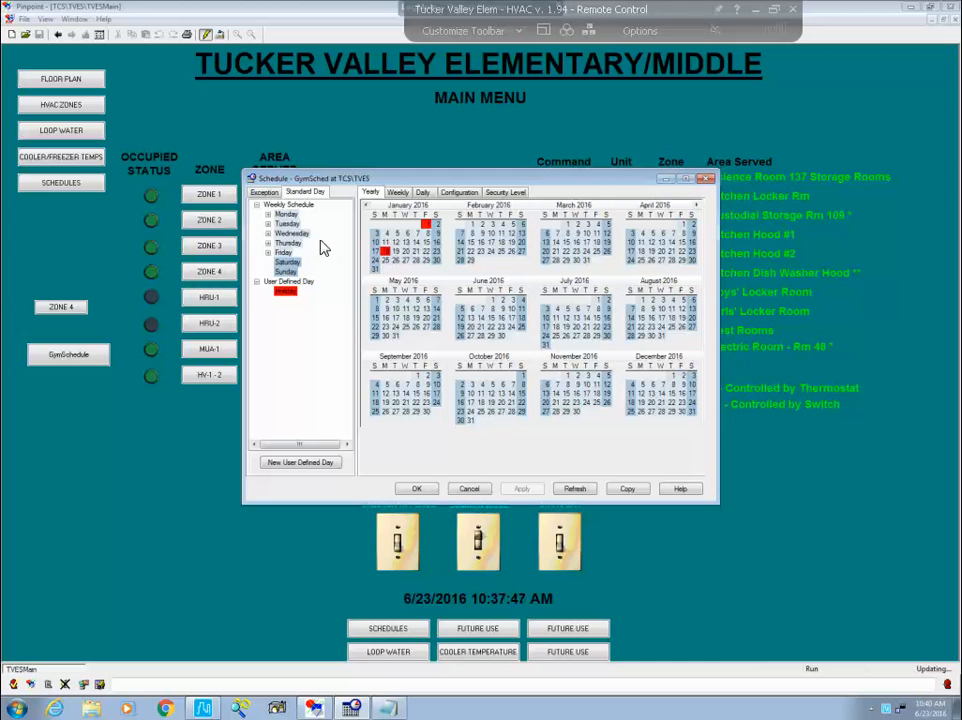
Edit Monday's Active event in the weekly schedule so it starts at 6:00 AM
{"action": "left_click", "coordinate": [268, 215]}
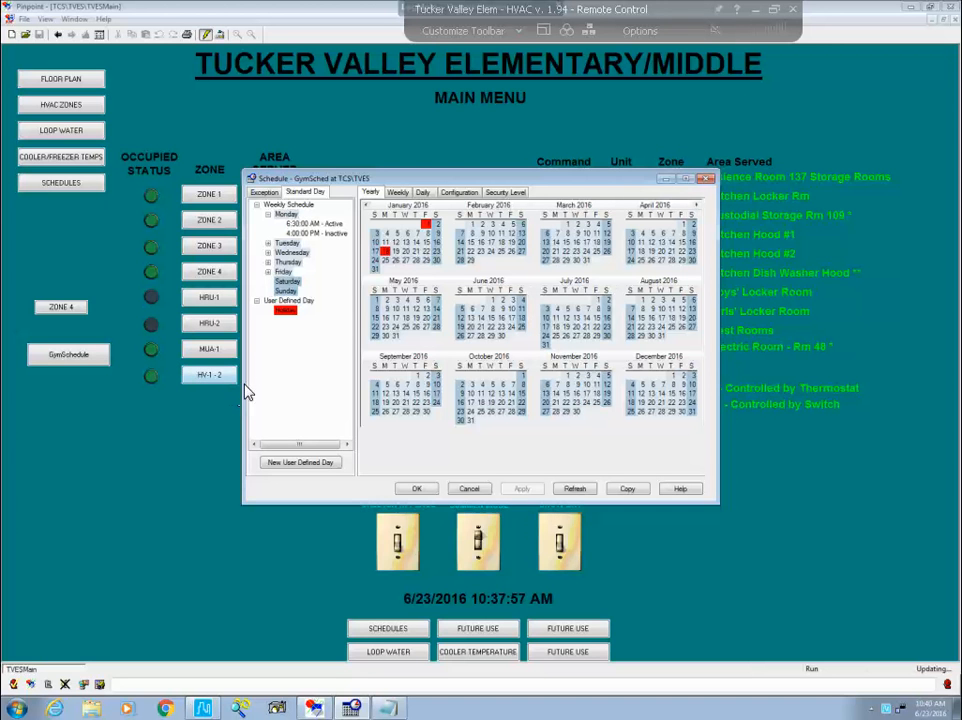
{"action": "right_click", "coordinate": [300, 215]}
{"action": "left_click", "coordinate": [316, 224]}
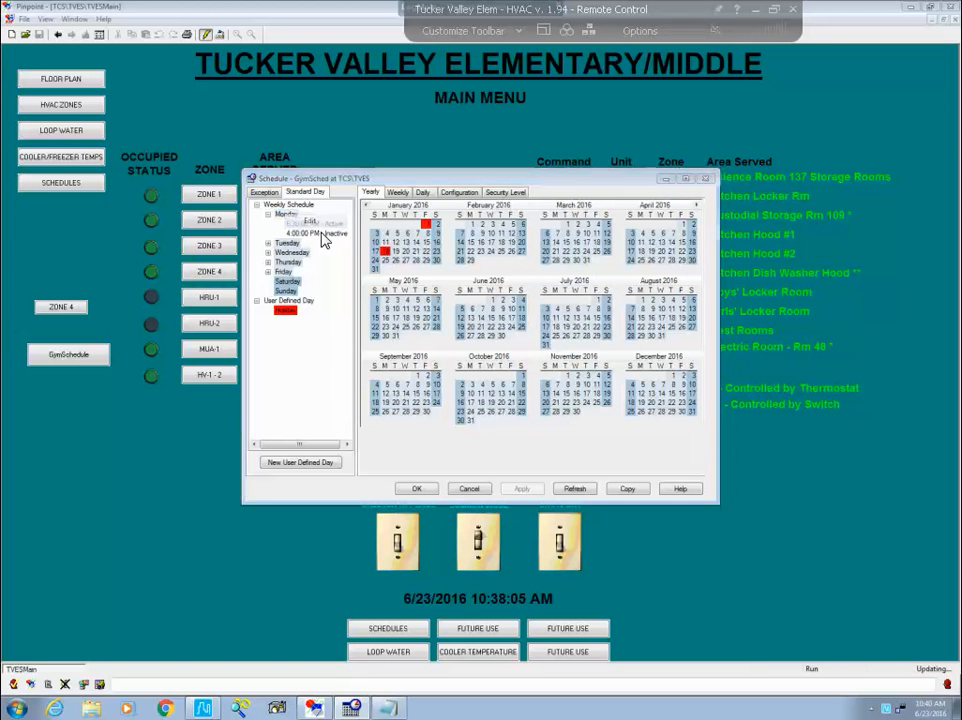
{"action": "left_click", "coordinate": [424, 319]}
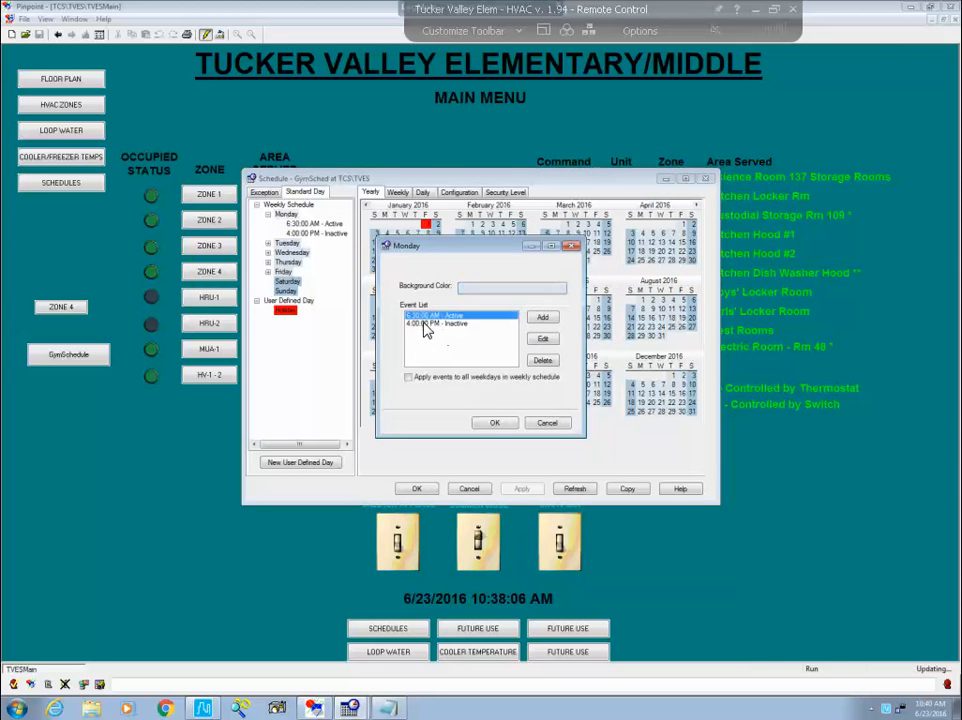
{"action": "left_click", "coordinate": [543, 341]}
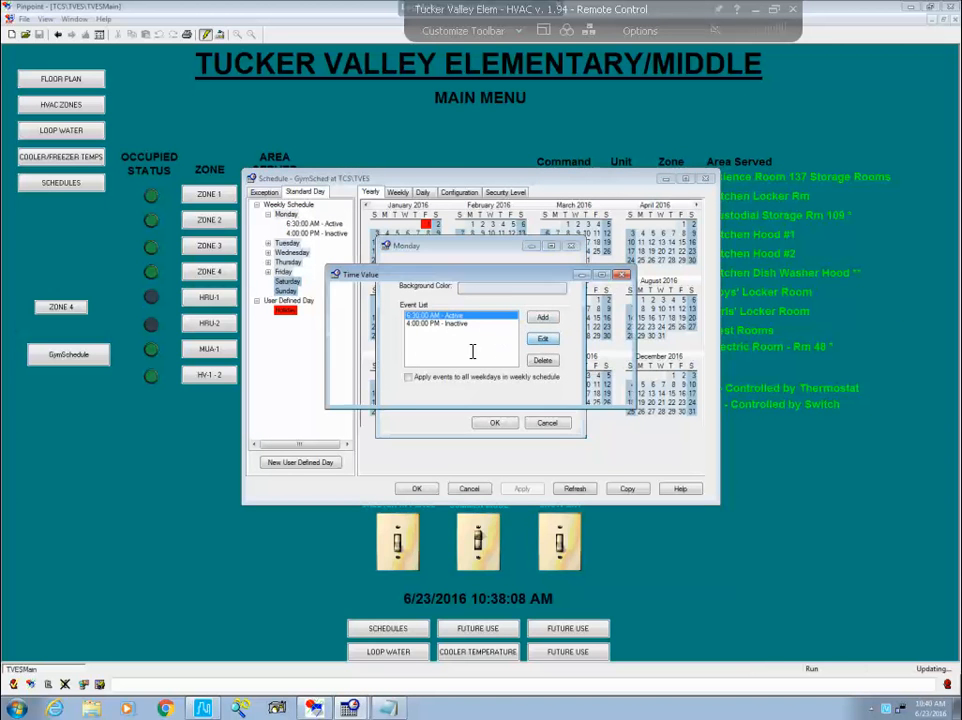
{"action": "left_click", "coordinate": [396, 321]}
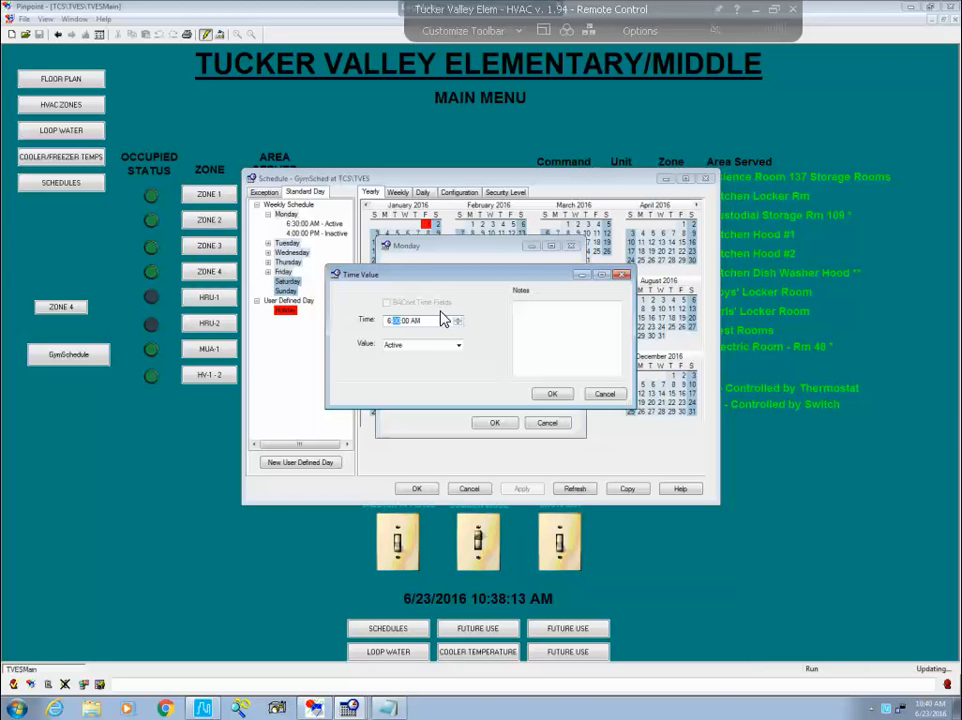
{"action": "type", "text": "00"}
{"action": "key", "text": "Tab"}
{"action": "left_click", "coordinate": [558, 398]}
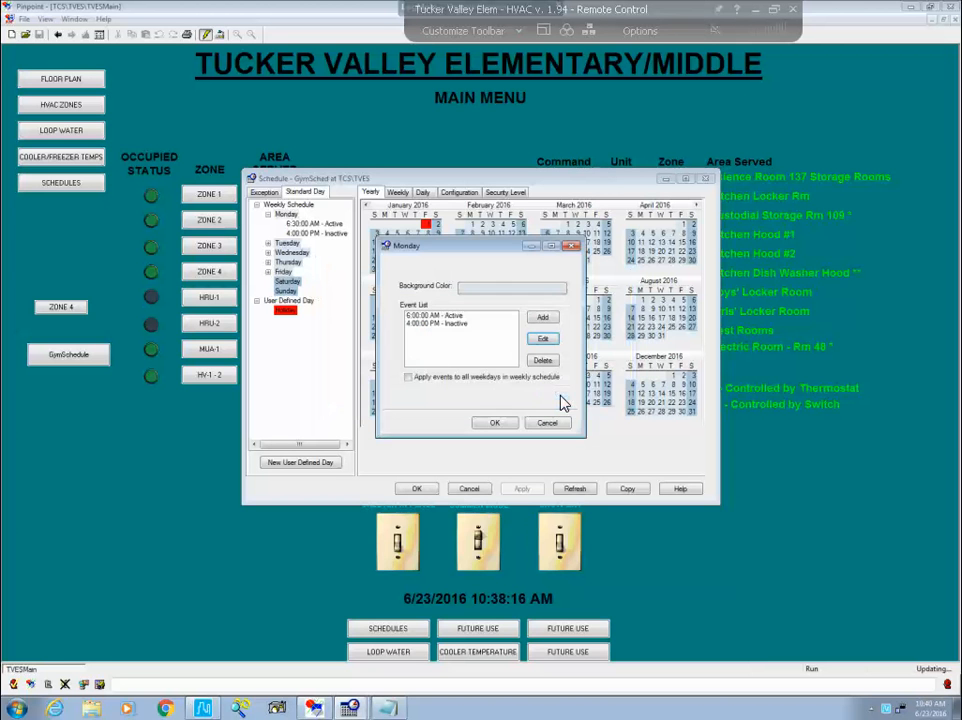
Set the time of Monday's Inactive event to 5:00 PM
{"action": "left_click", "coordinate": [431, 325]}
{"action": "left_click", "coordinate": [542, 338]}
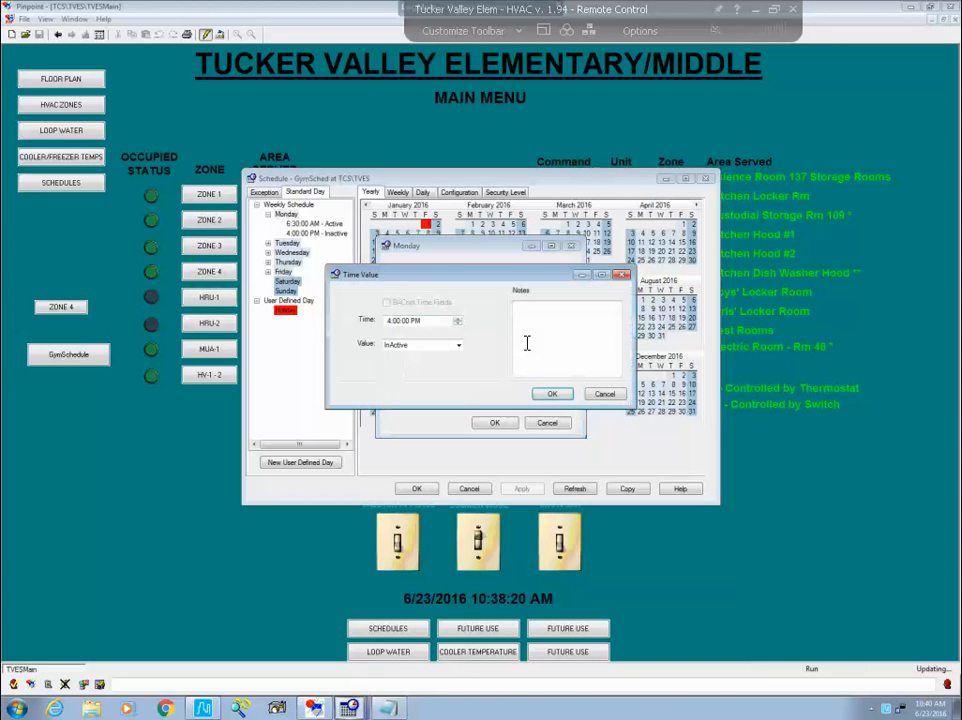
{"action": "left_click", "coordinate": [392, 322]}
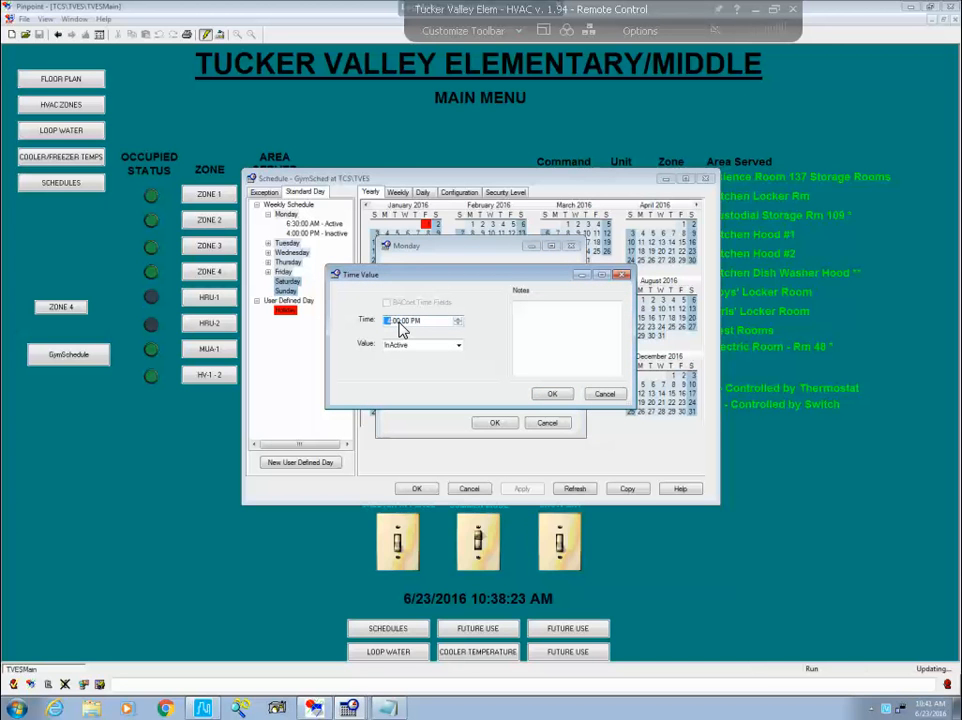
{"action": "left_click", "coordinate": [550, 394]}
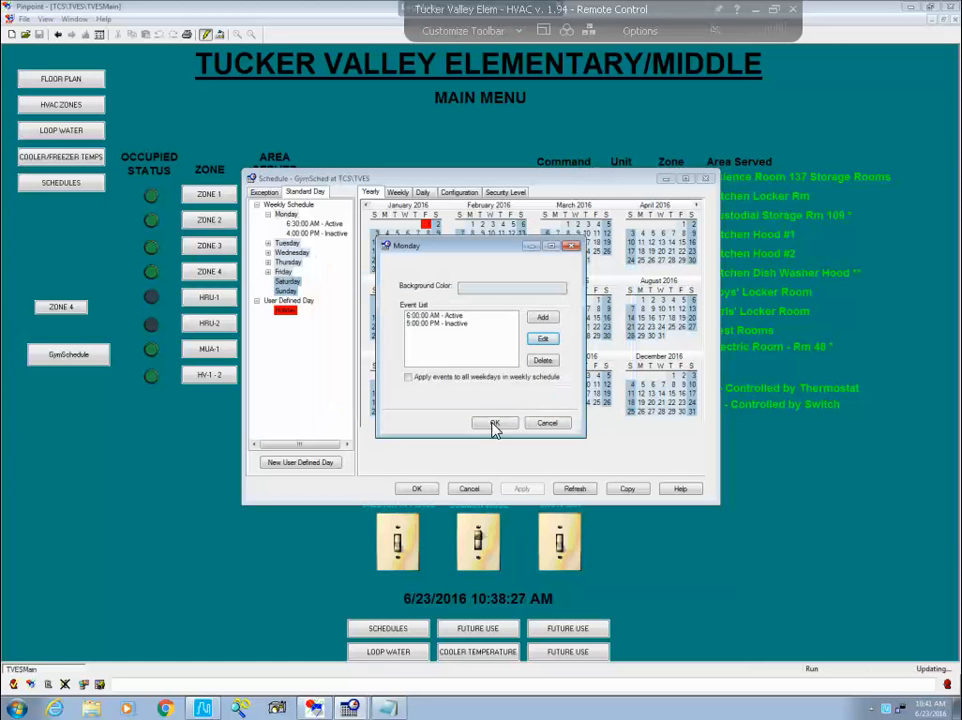
Apply Monday's events to all weekdays in the weekly schedule, and check the events for Tuesday, Wednesday and Thursday
{"action": "left_click", "coordinate": [408, 378]}
{"action": "left_click", "coordinate": [505, 427]}
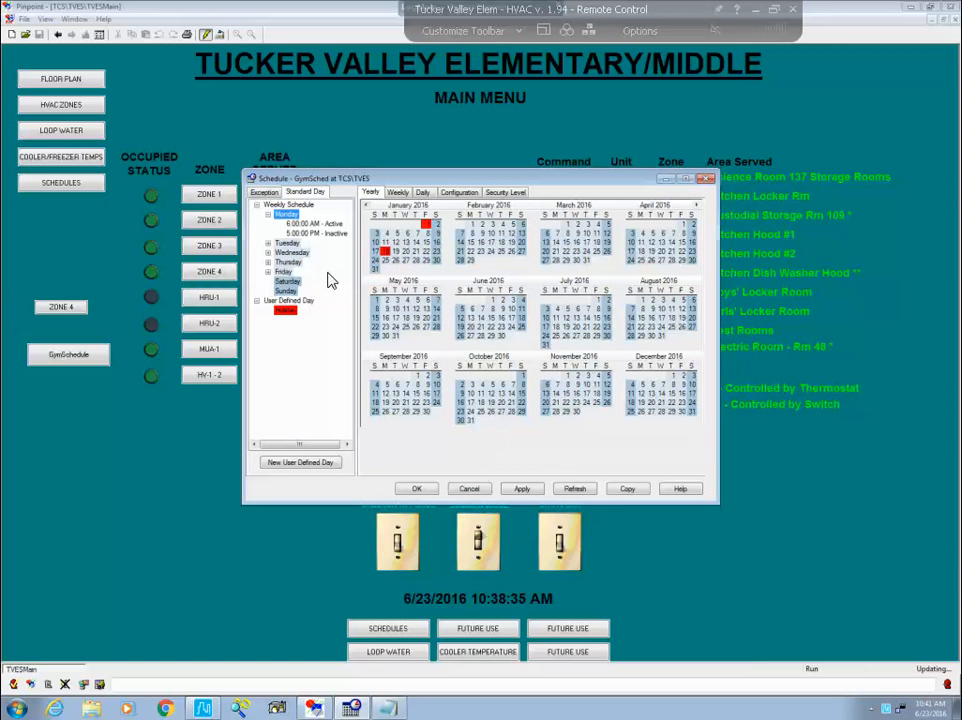
{"action": "left_click", "coordinate": [268, 243]}
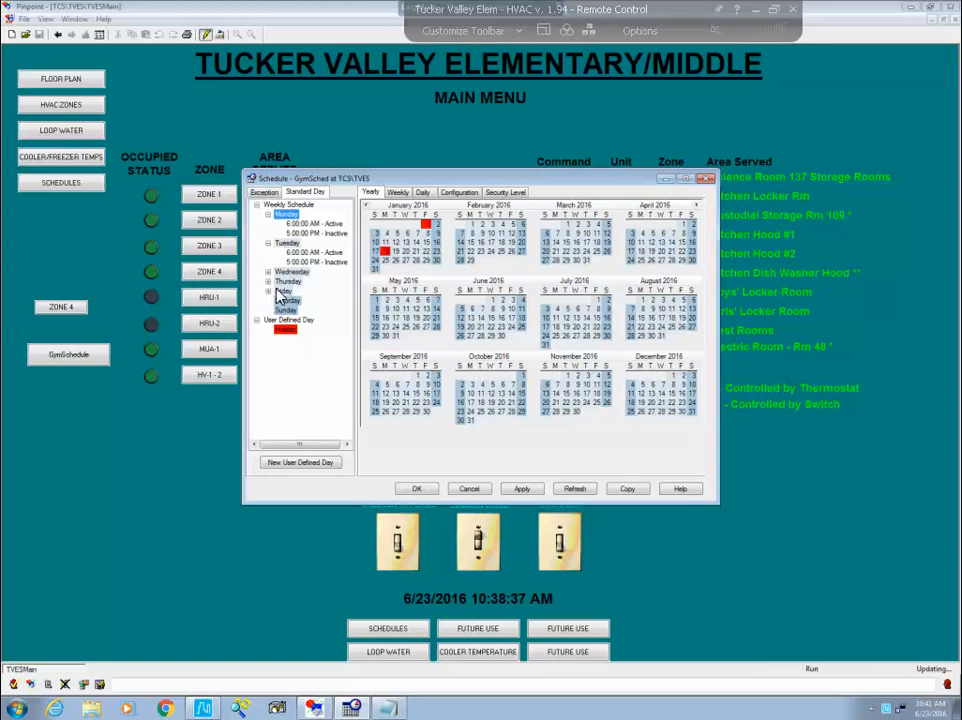
{"action": "left_click", "coordinate": [268, 272]}
{"action": "left_click", "coordinate": [268, 300]}
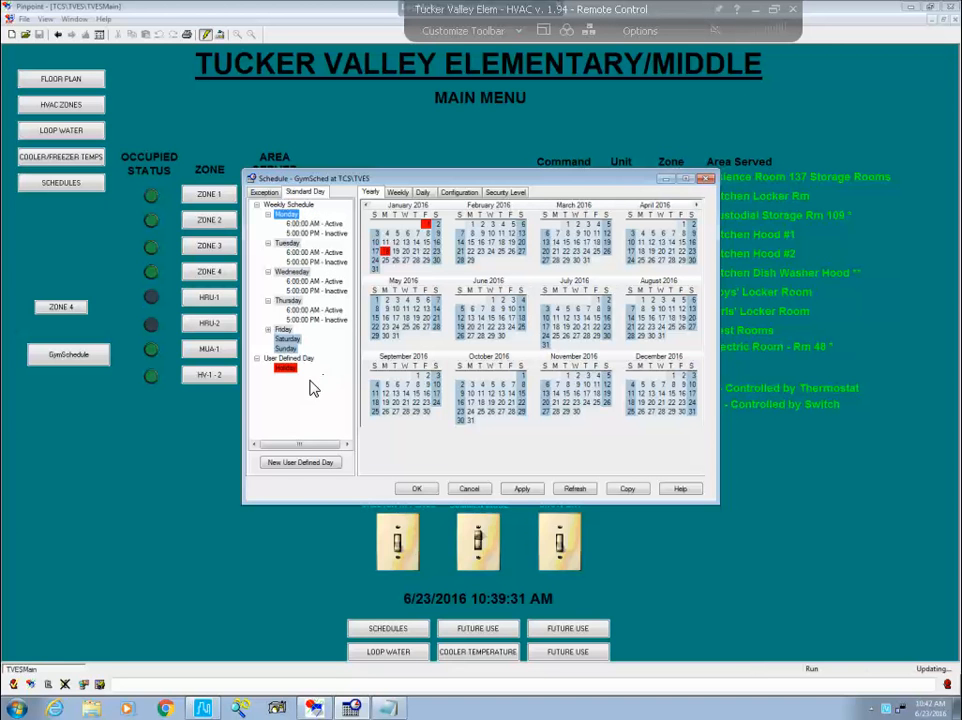
Create a new user-defined day named SummerSchedule with a light violet-blue background color
{"action": "left_click", "coordinate": [302, 463]}
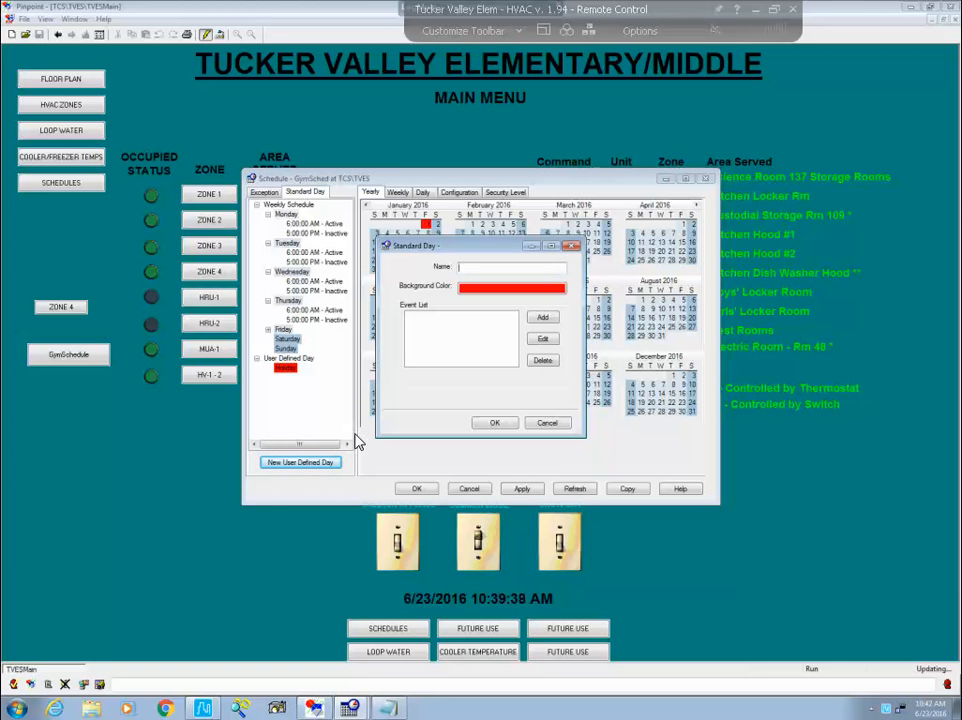
{"action": "type", "text": "SummerSchedule"}
{"action": "left_click", "coordinate": [516, 291]}
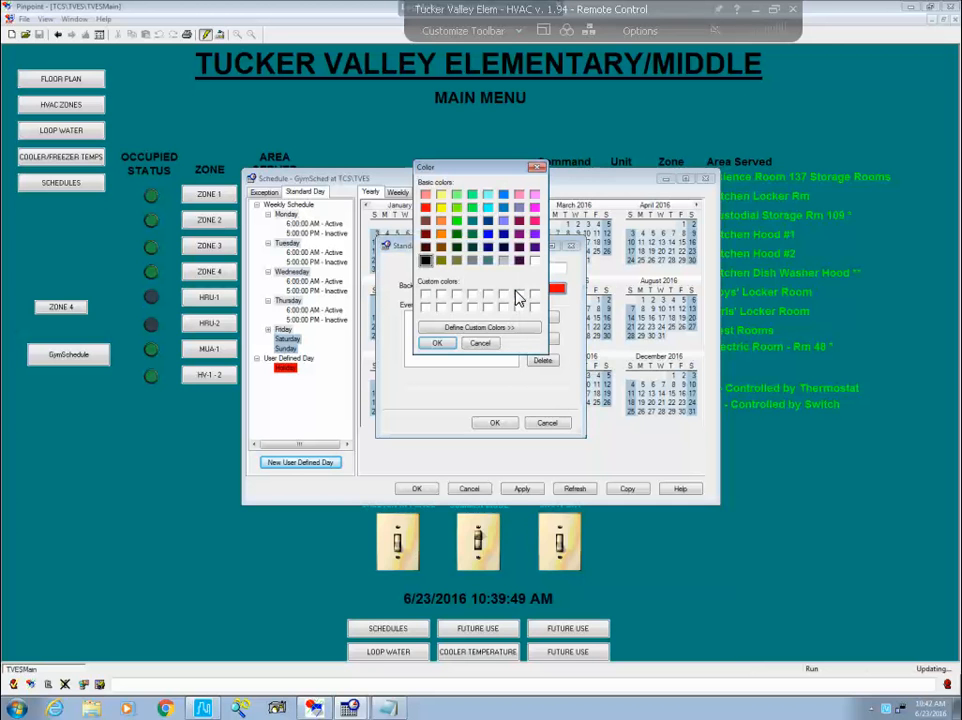
{"action": "left_click", "coordinate": [504, 222]}
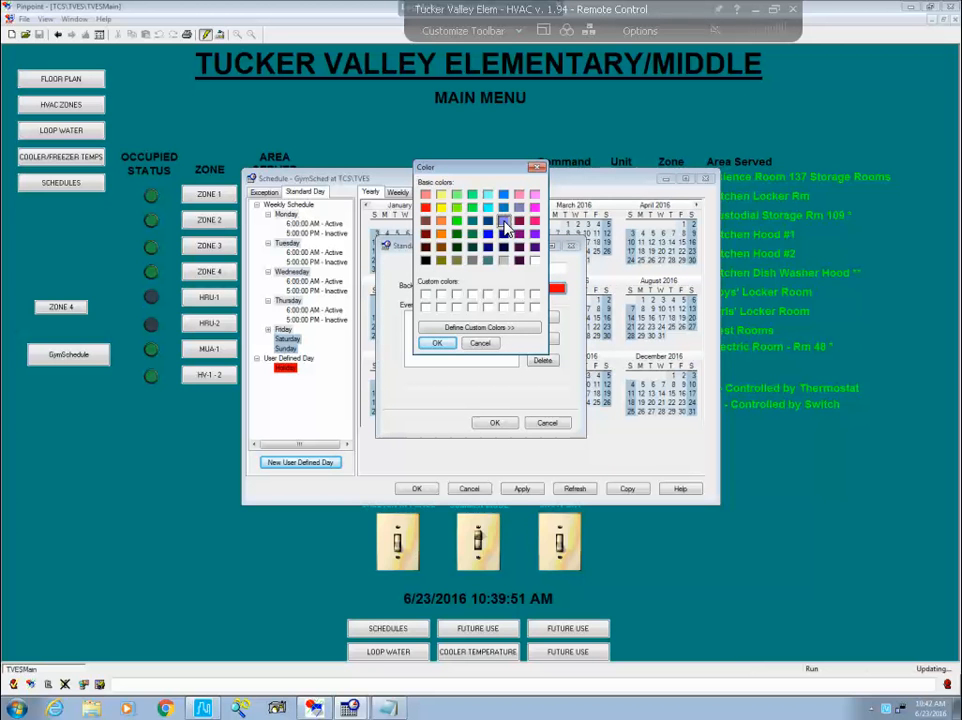
{"action": "left_click", "coordinate": [439, 343]}
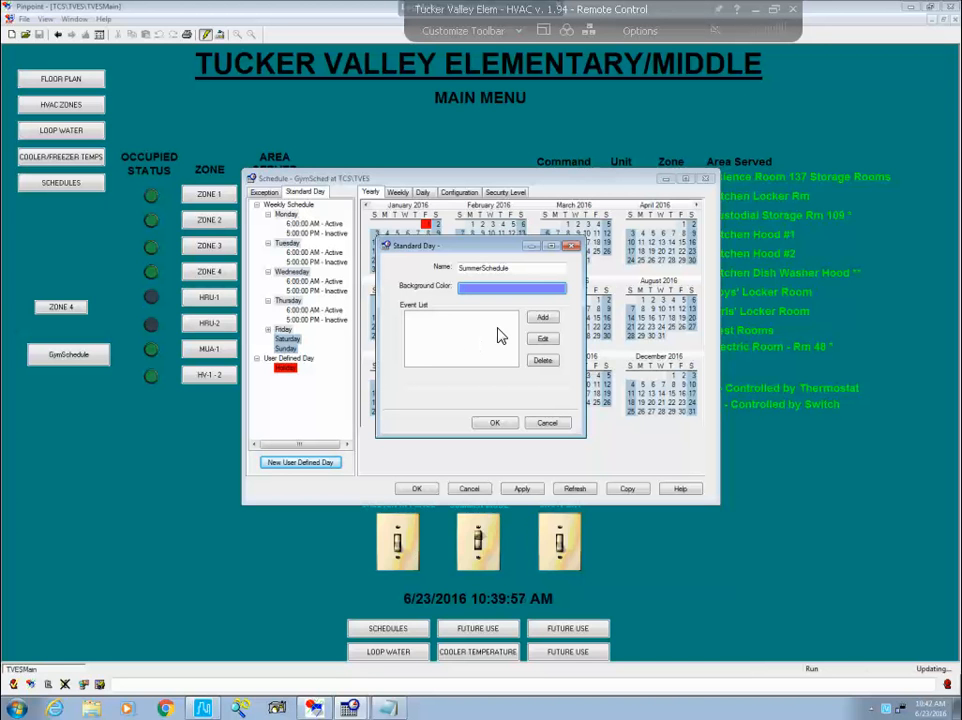
Add an Active event at 6:00 AM to SummerSchedule's event list
{"action": "left_click", "coordinate": [542, 318]}
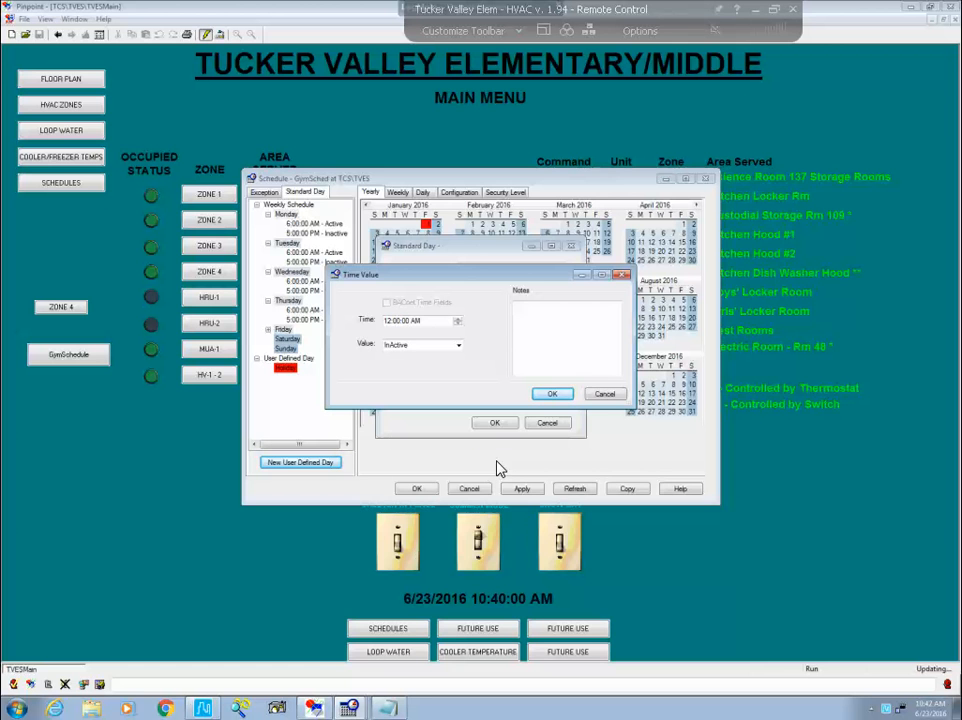
{"action": "left_click", "coordinate": [388, 321]}
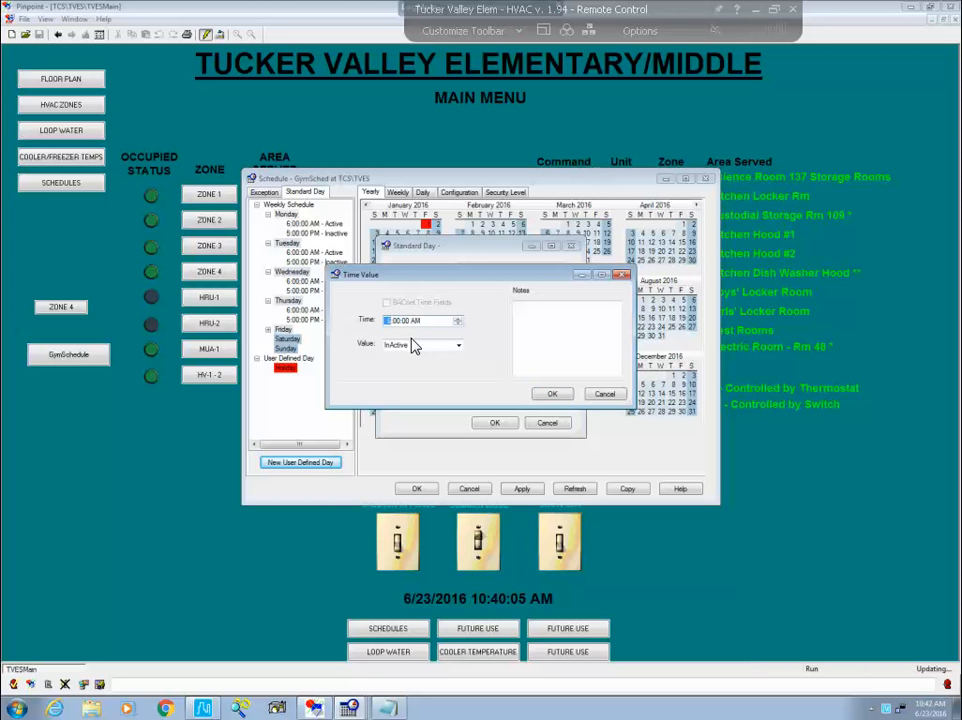
{"action": "type", "text": "6"}
{"action": "left_click", "coordinate": [458, 345]}
{"action": "left_click", "coordinate": [408, 368]}
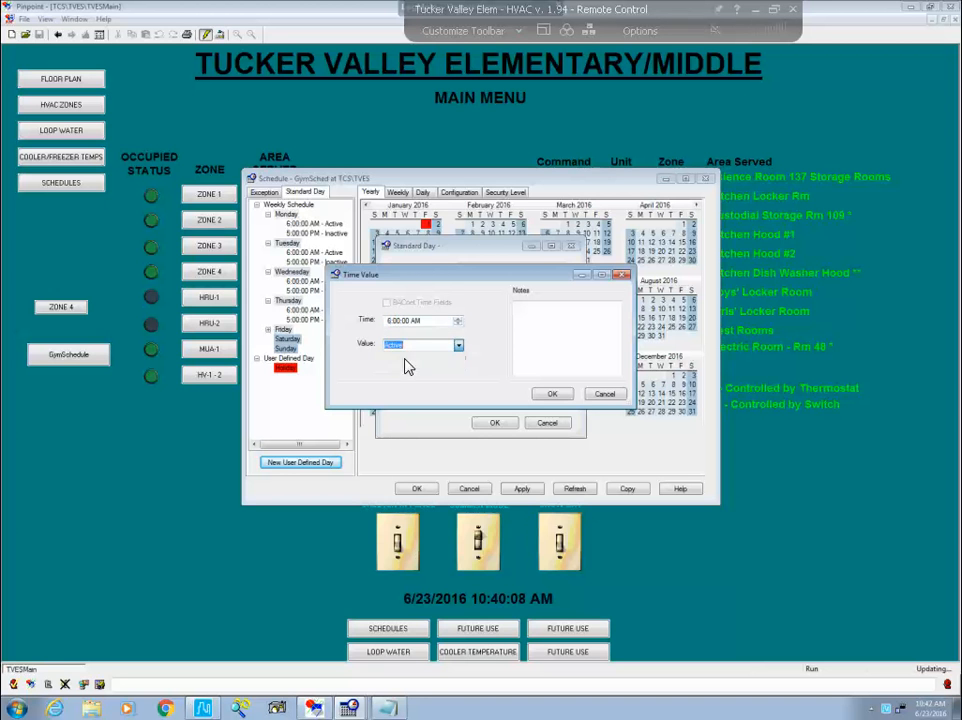
{"action": "left_click", "coordinate": [552, 394]}
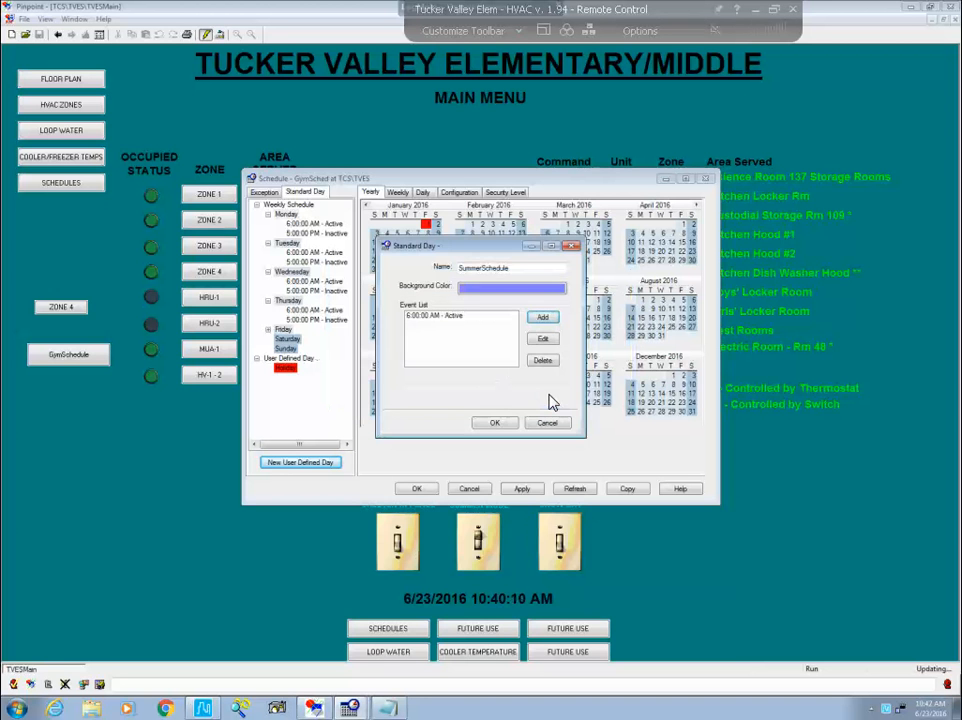
Add an Inactive event at 3:00 PM to SummerSchedule's event list
{"action": "left_click", "coordinate": [542, 319]}
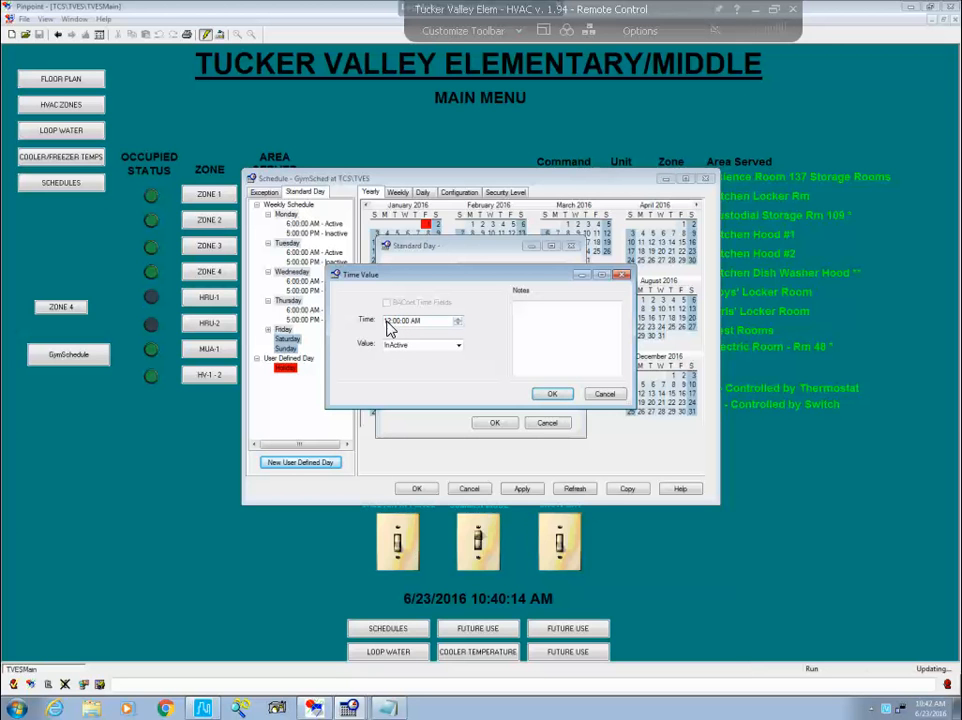
{"action": "left_click", "coordinate": [388, 321]}
{"action": "left_click", "coordinate": [415, 322]}
{"action": "left_click", "coordinate": [457, 323]}
{"action": "left_click", "coordinate": [553, 396]}
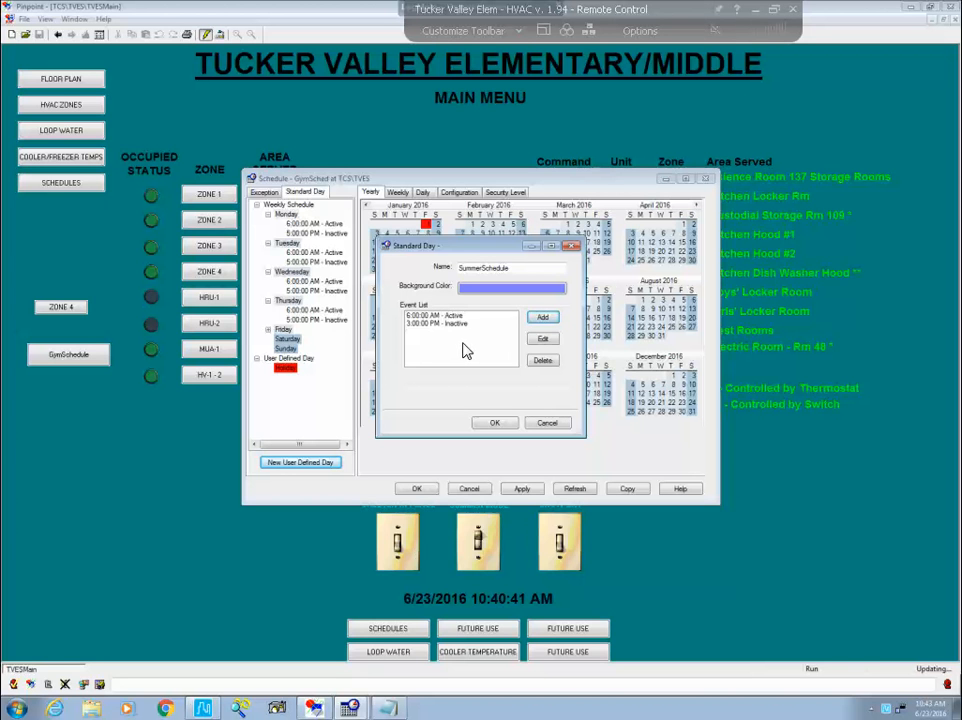
Add a second Active event at 4:31 PM to SummerSchedule's event list
{"action": "left_click", "coordinate": [543, 318]}
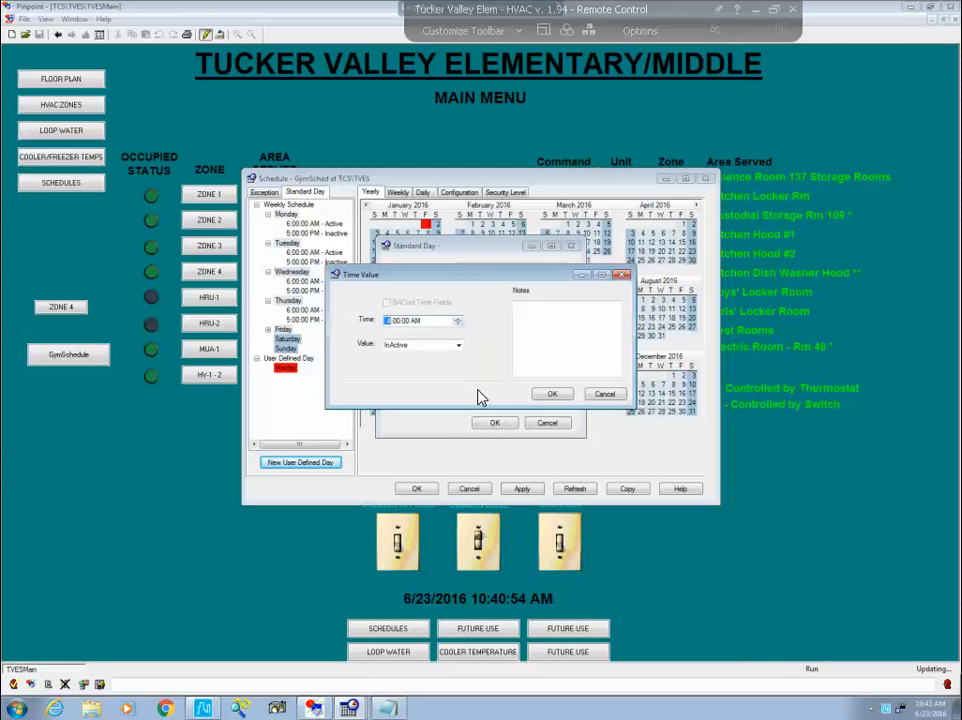
{"action": "type", "text": "4:31"}
{"action": "left_click", "coordinate": [459, 346]}
{"action": "left_click", "coordinate": [397, 364]}
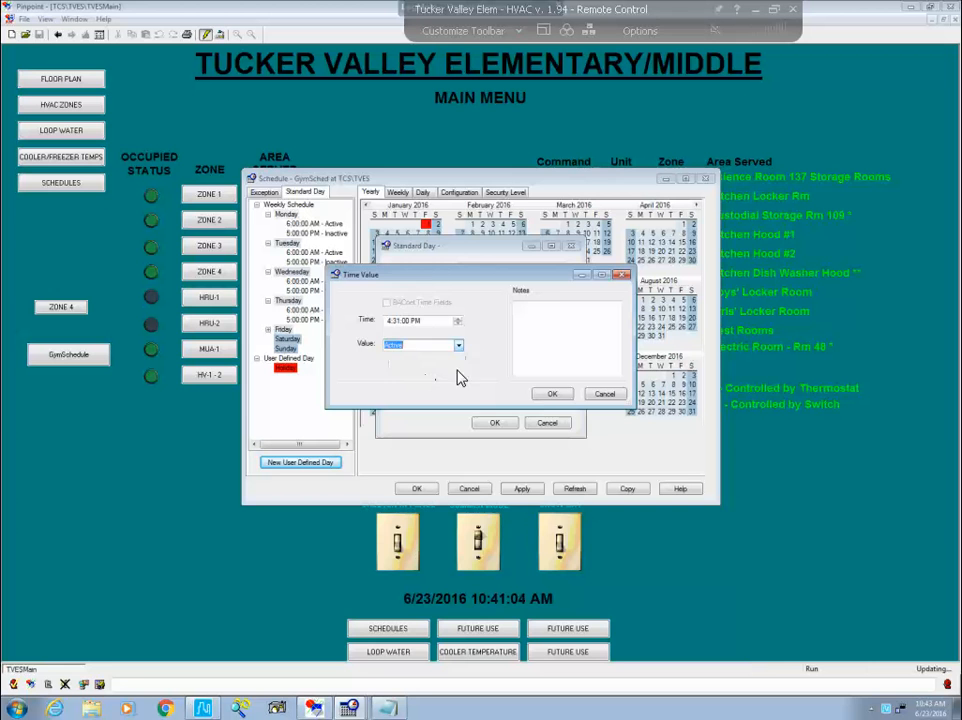
{"action": "left_click", "coordinate": [554, 396]}
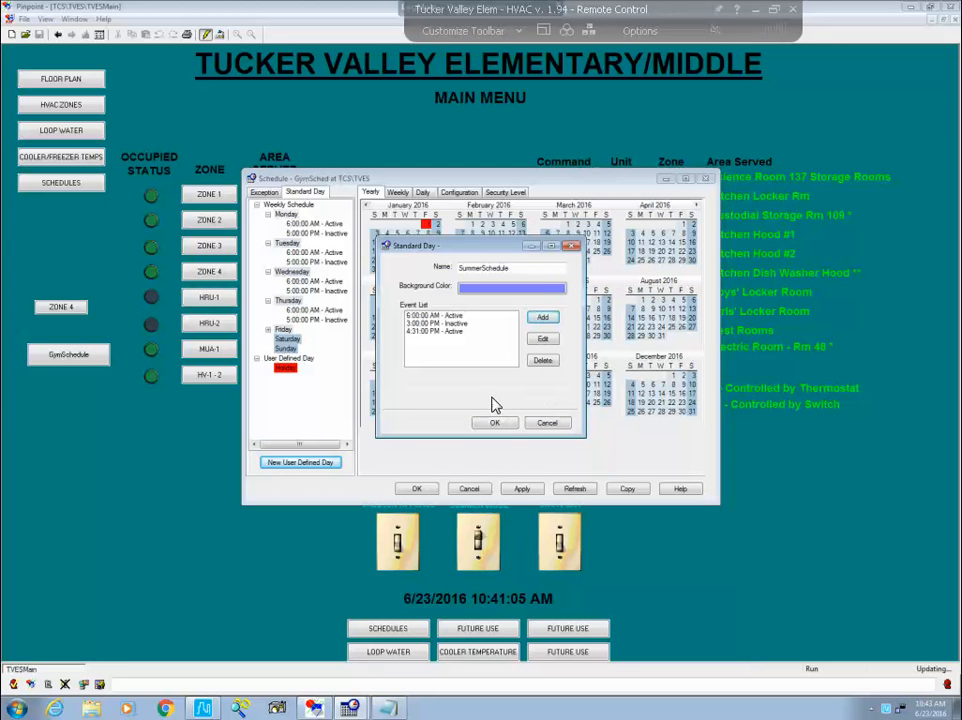
Add a closing Inactive event at 6:00 PM to SummerSchedule and save the user-defined day
{"action": "left_click", "coordinate": [543, 318]}
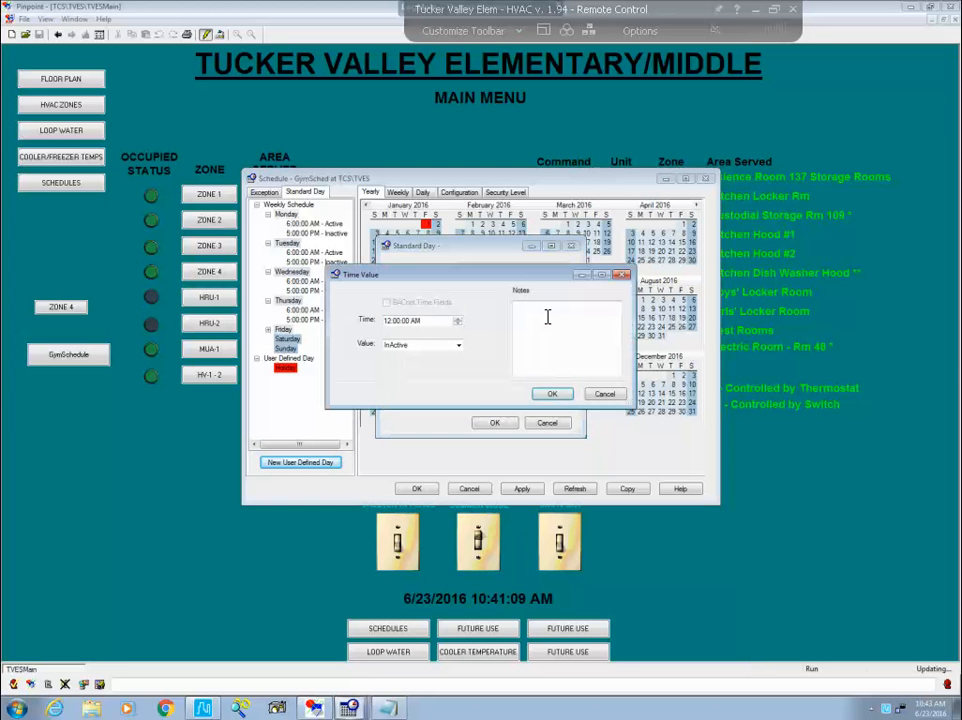
{"action": "left_click", "coordinate": [389, 323]}
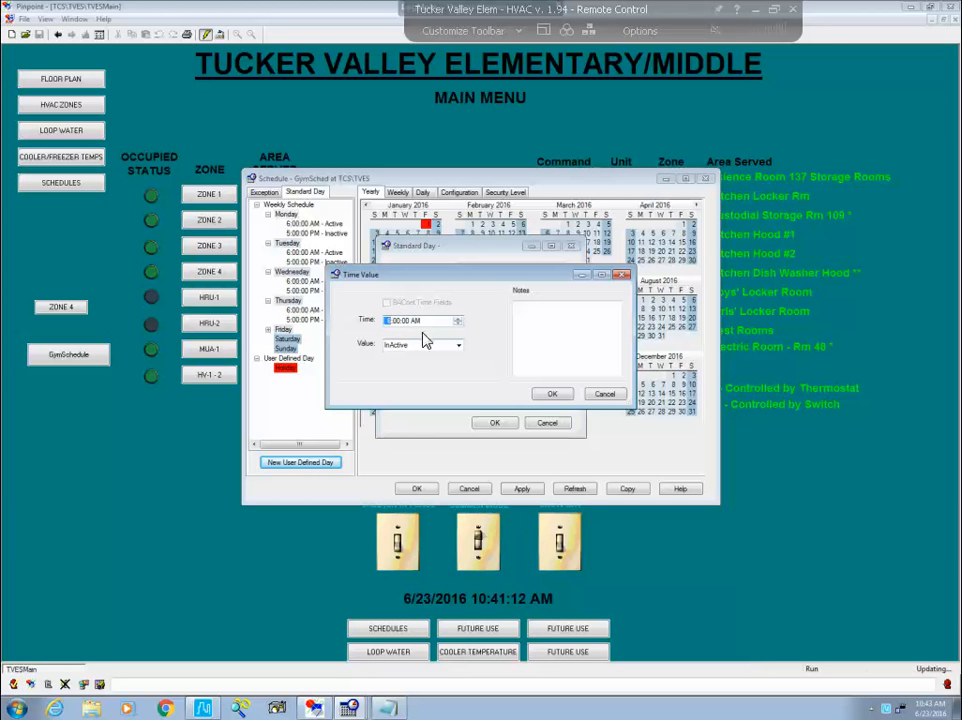
{"action": "type", "text": "6"}
{"action": "left_click", "coordinate": [416, 321]}
{"action": "left_click", "coordinate": [552, 394]}
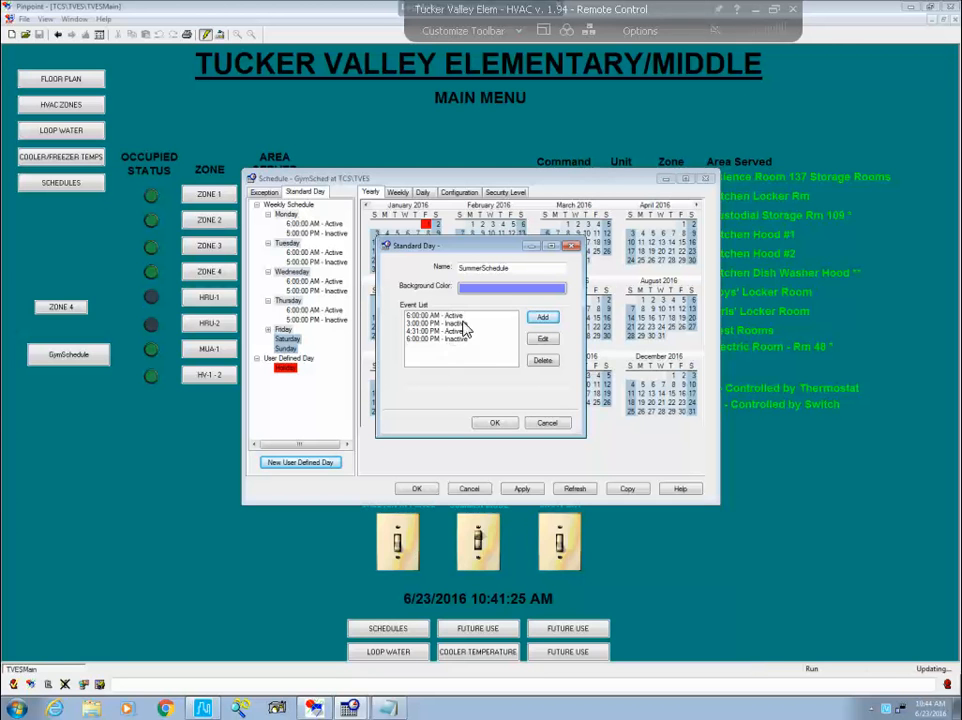
{"action": "left_click", "coordinate": [496, 424]}
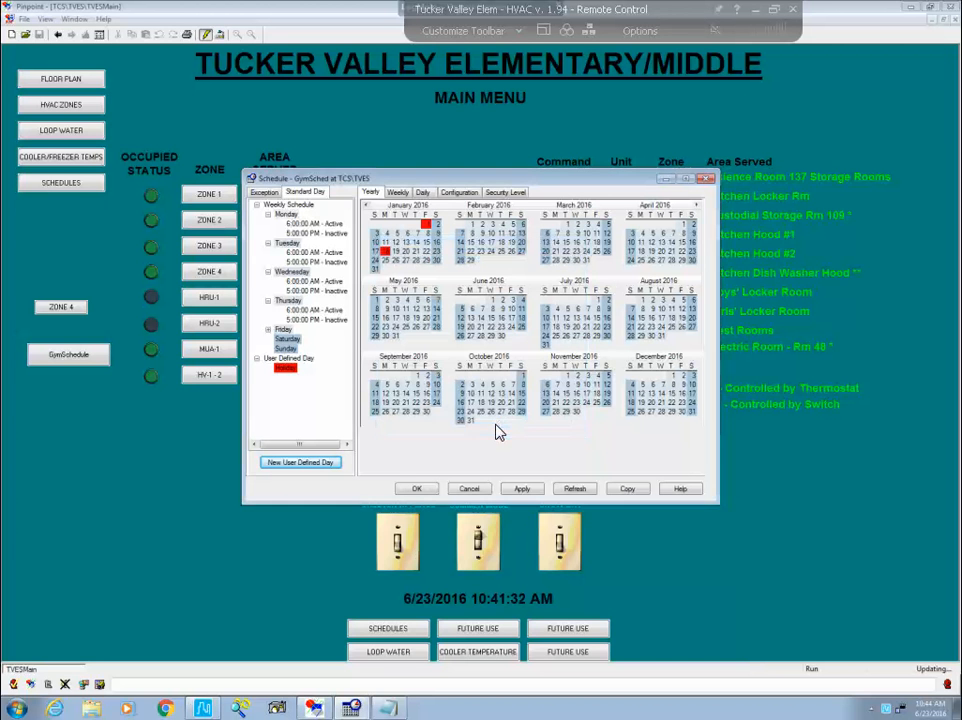
Reopen SummerSchedule for editing to review its name, color and event list, and close it
{"action": "left_click", "coordinate": [298, 395]}
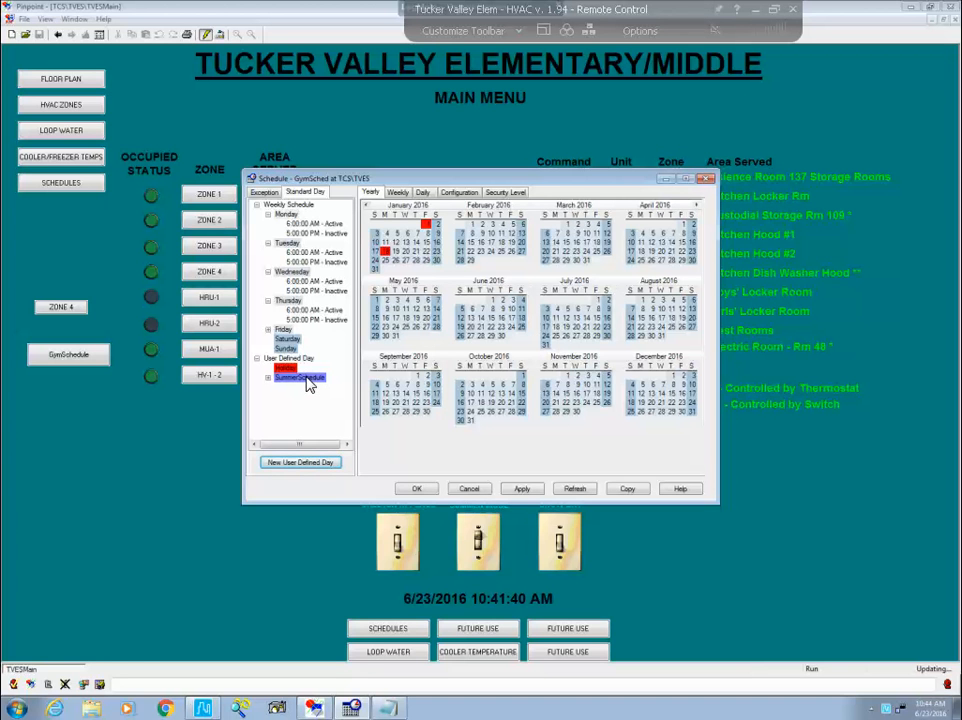
{"action": "right_click", "coordinate": [314, 380]}
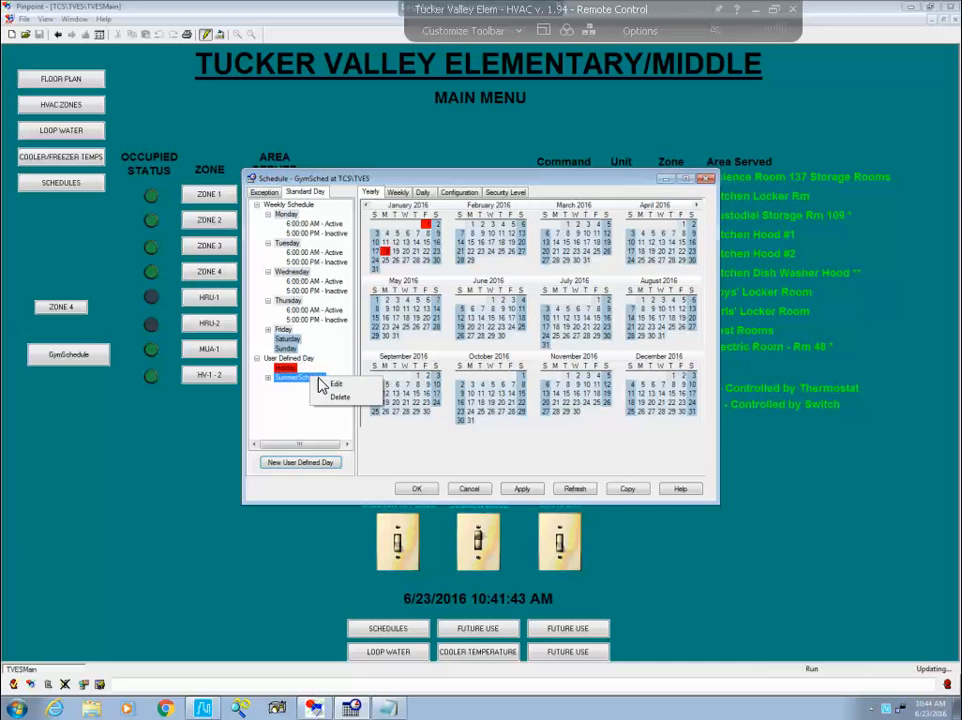
{"action": "left_click", "coordinate": [332, 385]}
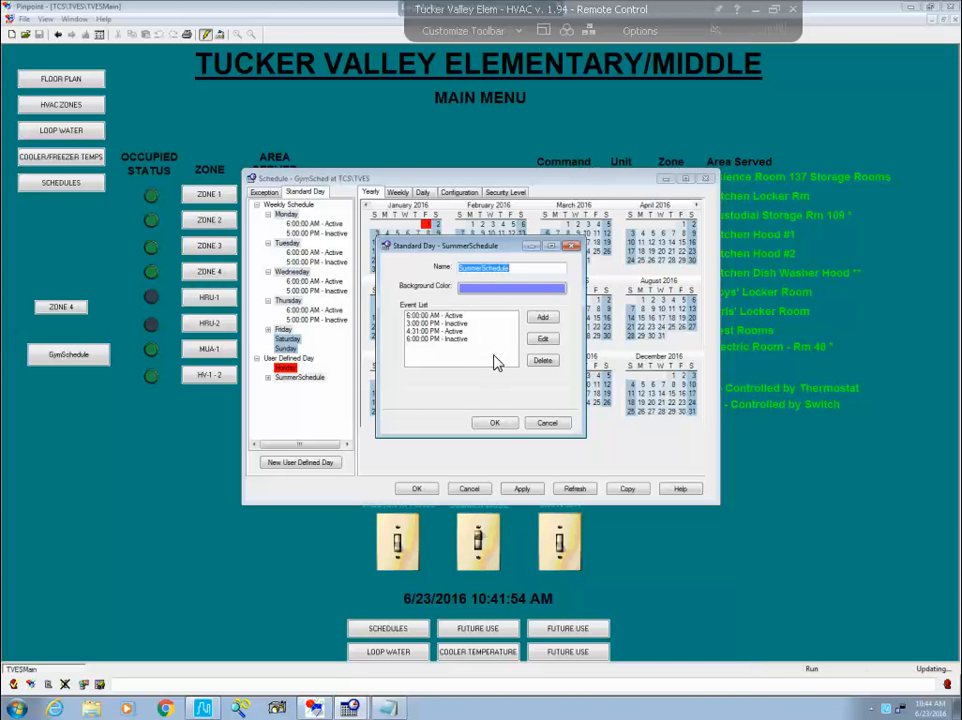
{"action": "left_click", "coordinate": [496, 424]}
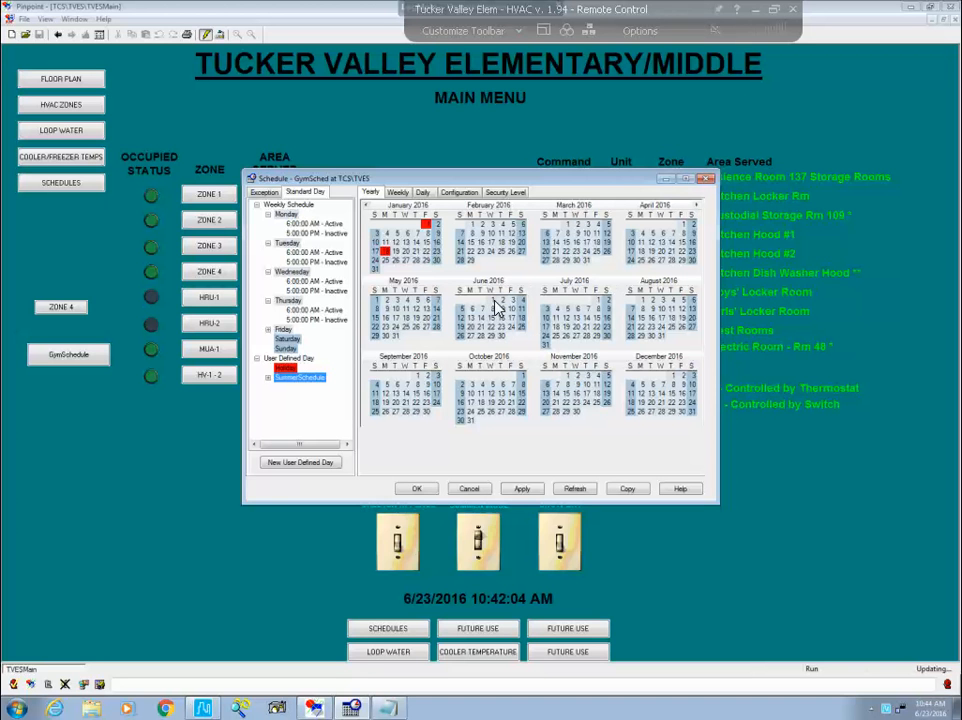
{"action": "left_click_drag", "start_coordinate": [495, 302], "coordinate": [513, 306]}
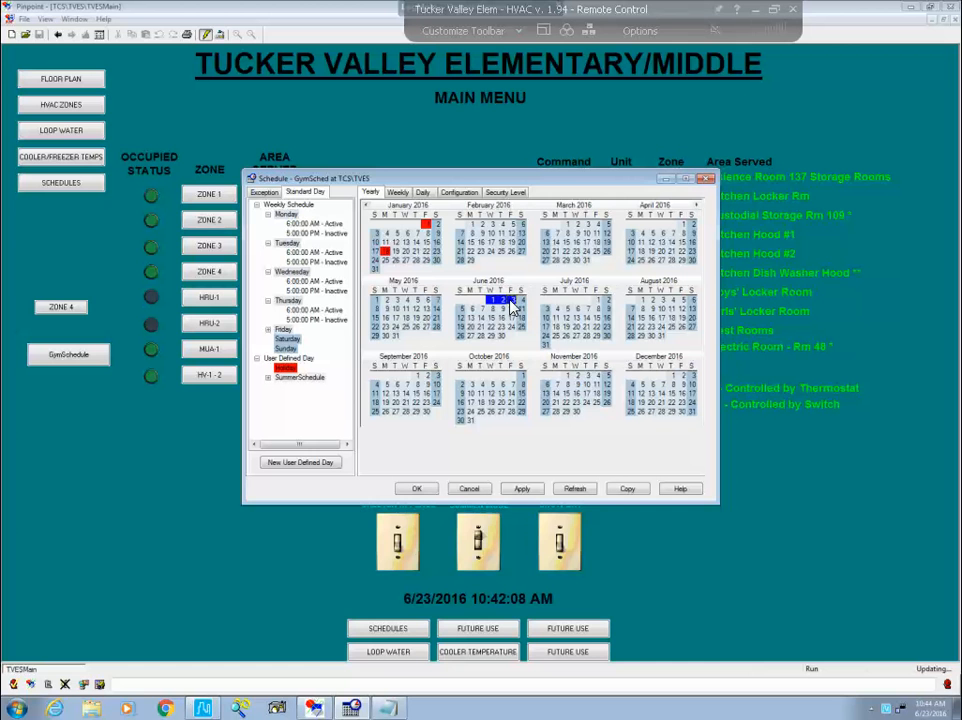
{"action": "left_click_drag", "start_coordinate": [512, 305], "coordinate": [518, 347]}
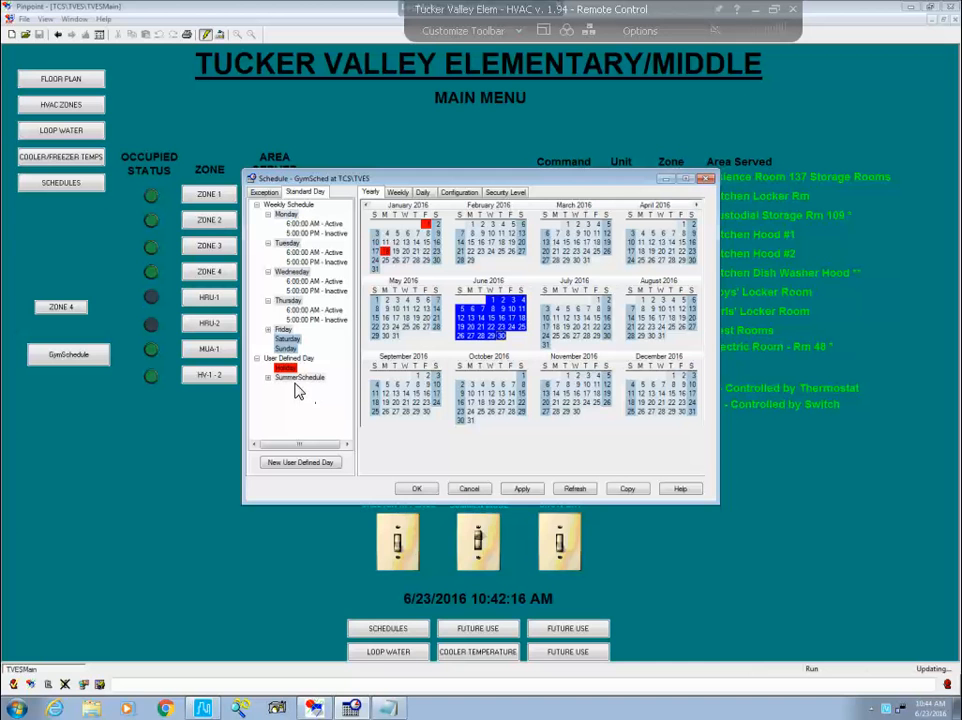
{"action": "left_click", "coordinate": [490, 300]}
Assign the SummerSchedule day to June 1–3, 2016 in the yearly calendar
{"action": "left_click_drag", "start_coordinate": [490, 300], "coordinate": [513, 307]}
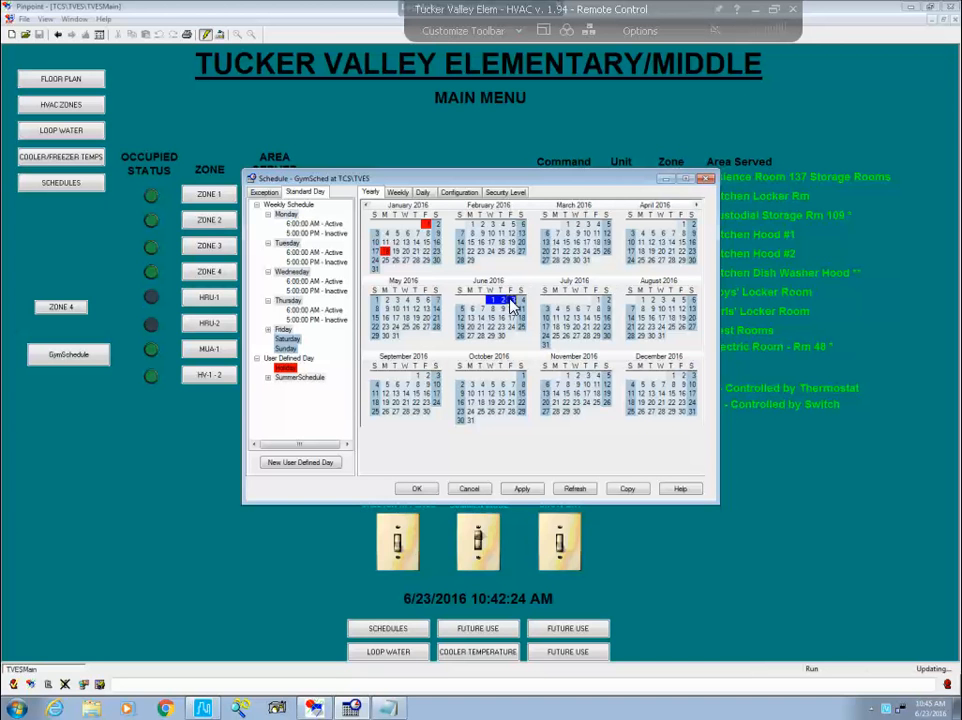
{"action": "right_click", "coordinate": [512, 305]}
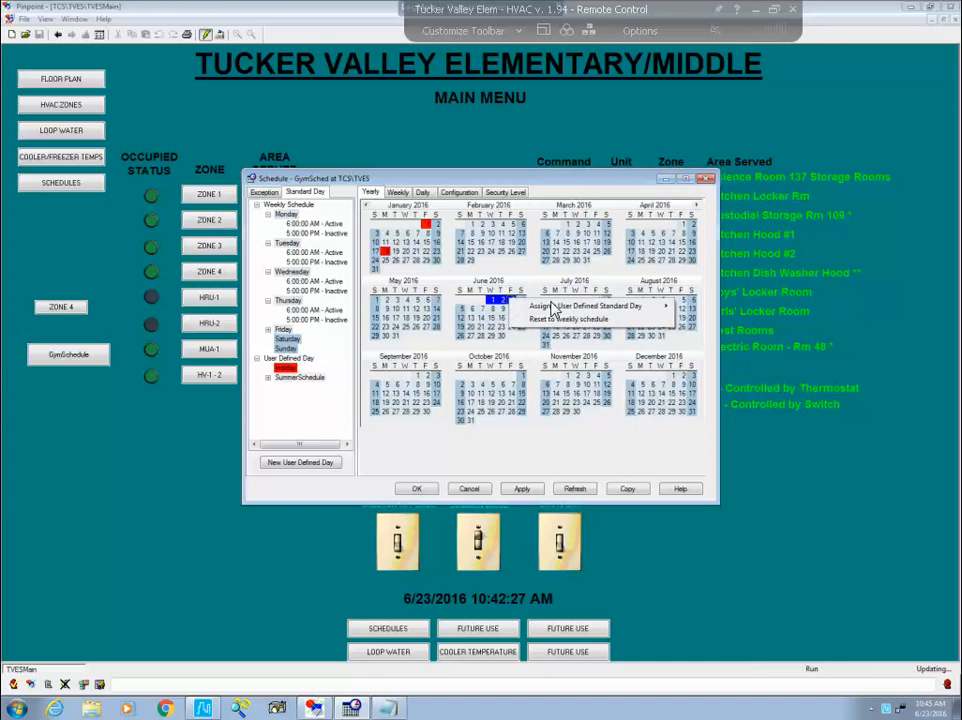
{"action": "mouse_move", "coordinate": [560, 308]}
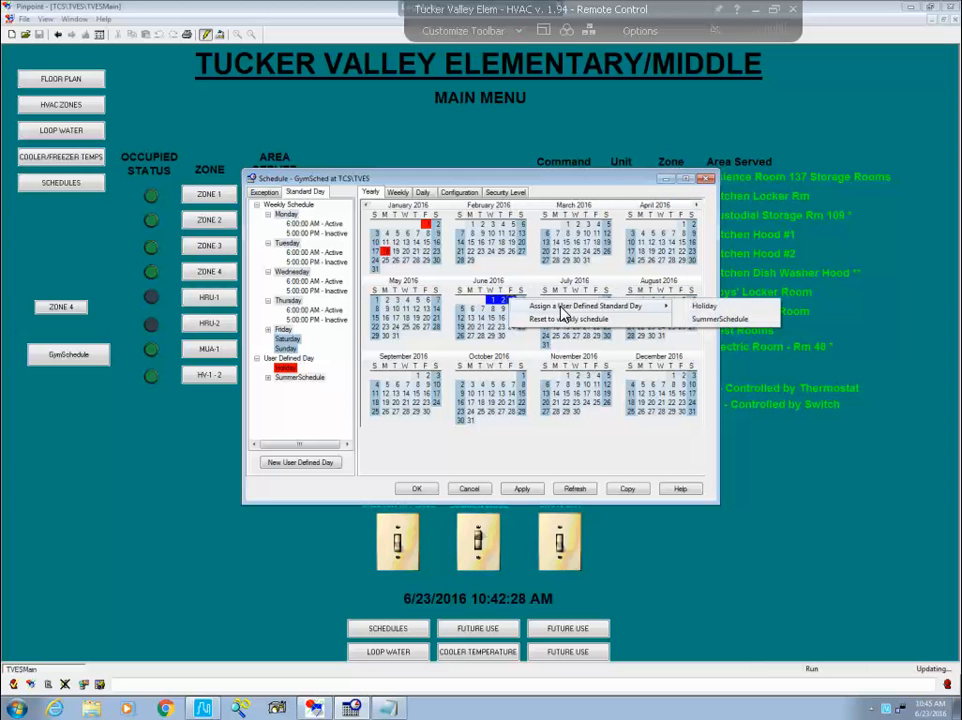
{"action": "left_click", "coordinate": [706, 321]}
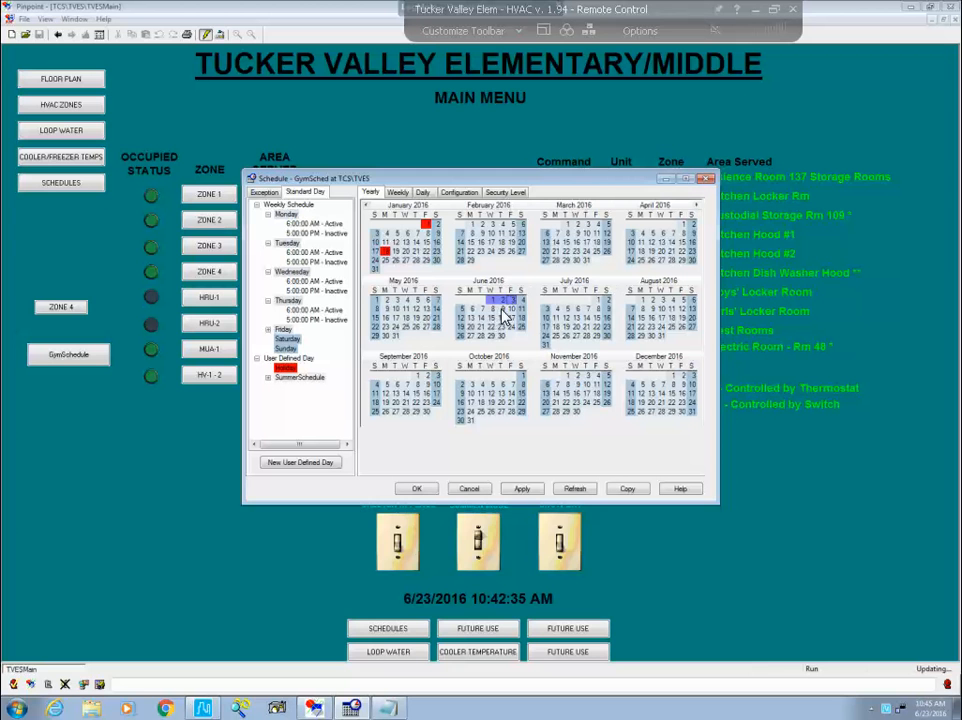
Assign SummerSchedule to the weekdays June 6–10 and June 13–17, 2016 in the yearly calendar
{"action": "left_click_drag", "start_coordinate": [472, 310], "coordinate": [508, 312]}
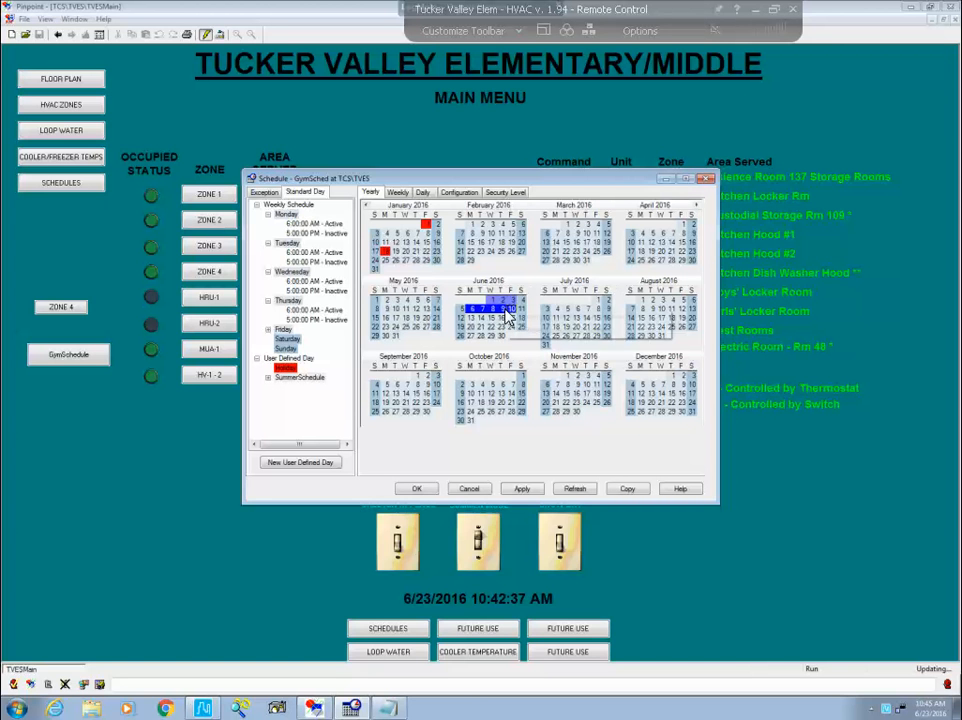
{"action": "right_click", "coordinate": [517, 315]}
{"action": "mouse_move", "coordinate": [640, 317]}
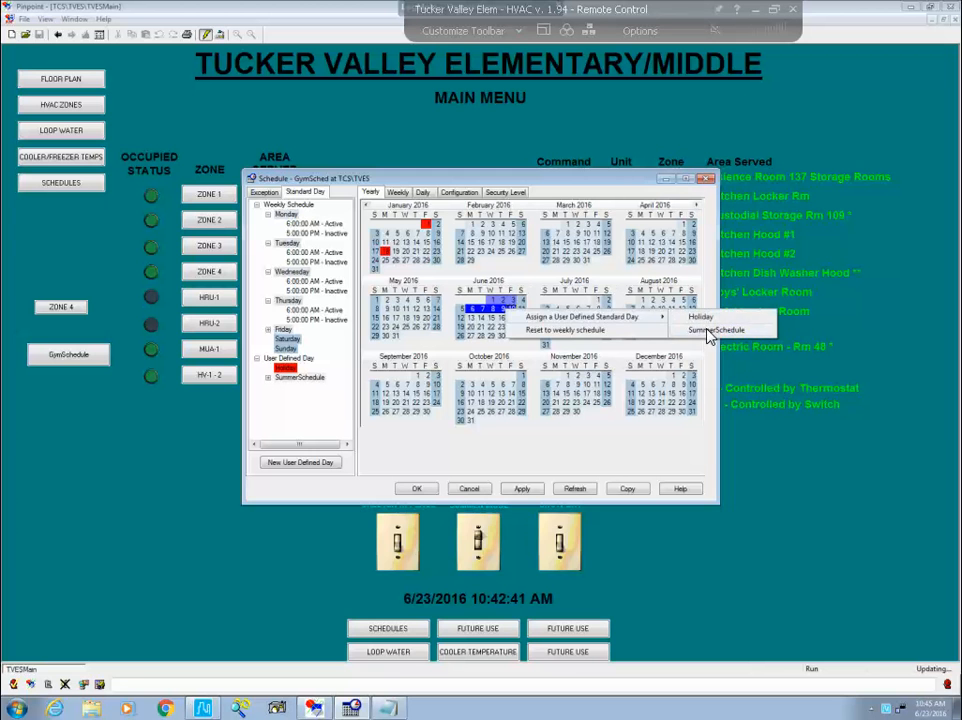
{"action": "left_click", "coordinate": [708, 332]}
{"action": "left_click_drag", "start_coordinate": [468, 318], "coordinate": [513, 322]}
{"action": "right_click", "coordinate": [513, 322]}
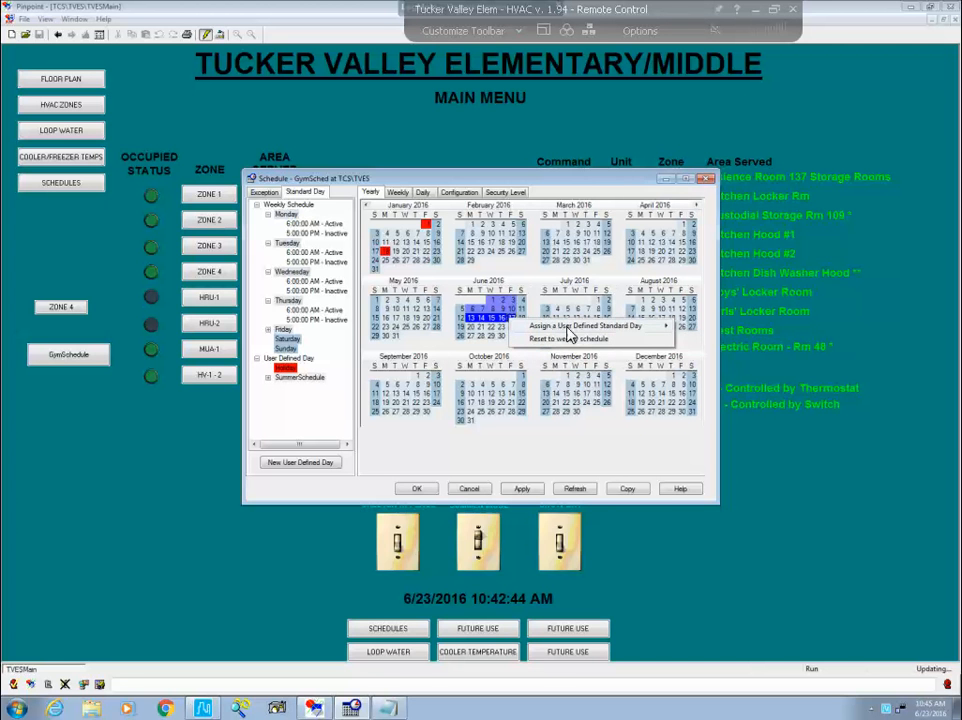
{"action": "mouse_move", "coordinate": [573, 328]}
{"action": "left_click", "coordinate": [705, 339]}
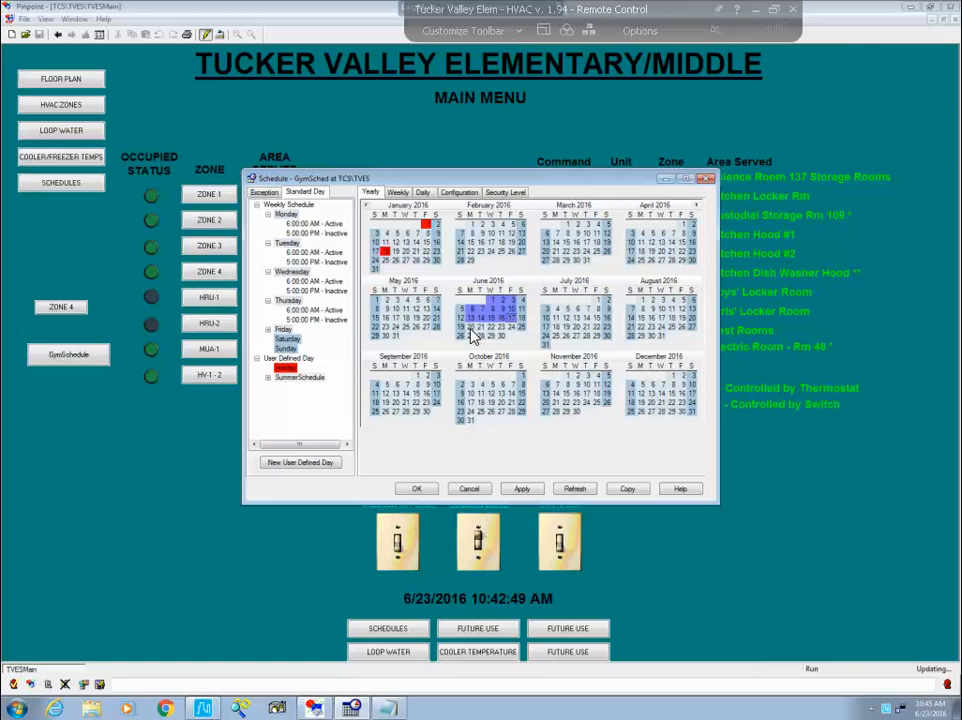
Assign SummerSchedule to the weekdays June 20–24 and June 27–30, 2016 in the yearly calendar and save the schedule
{"action": "left_click_drag", "start_coordinate": [472, 330], "coordinate": [511, 337]}
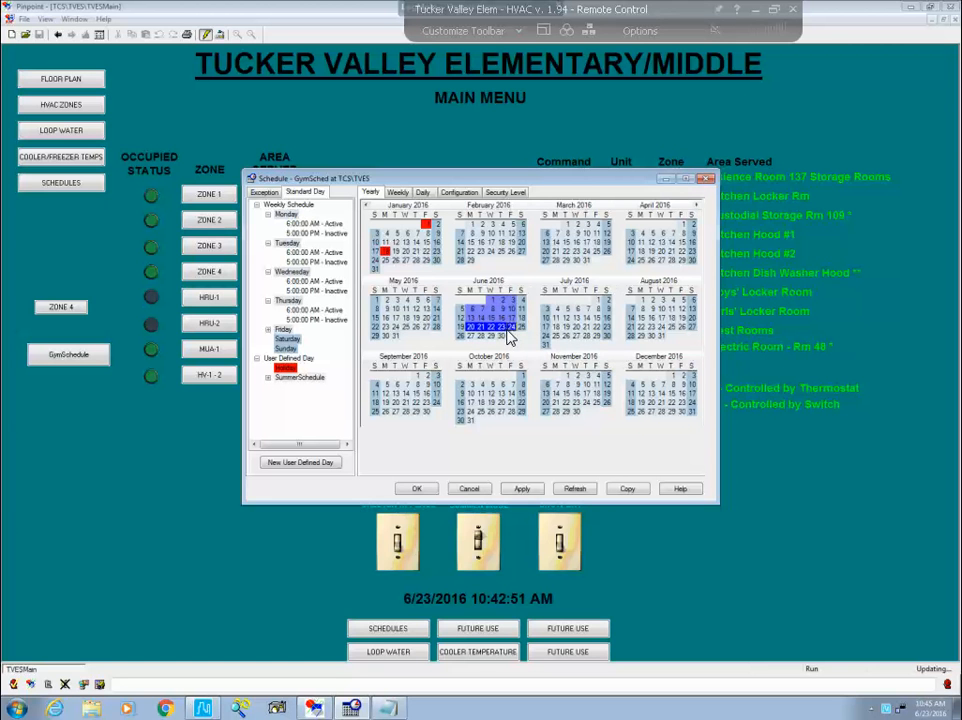
{"action": "right_click", "coordinate": [513, 335]}
{"action": "mouse_move", "coordinate": [640, 337]}
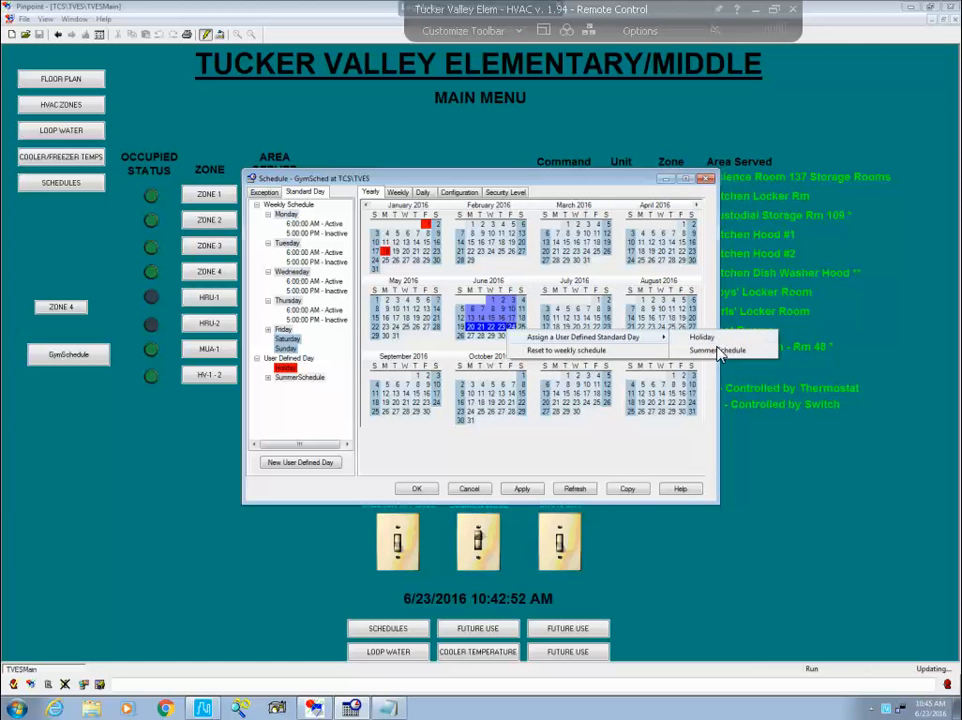
{"action": "left_click", "coordinate": [718, 352]}
{"action": "left_click_drag", "start_coordinate": [470, 336], "coordinate": [499, 343]}
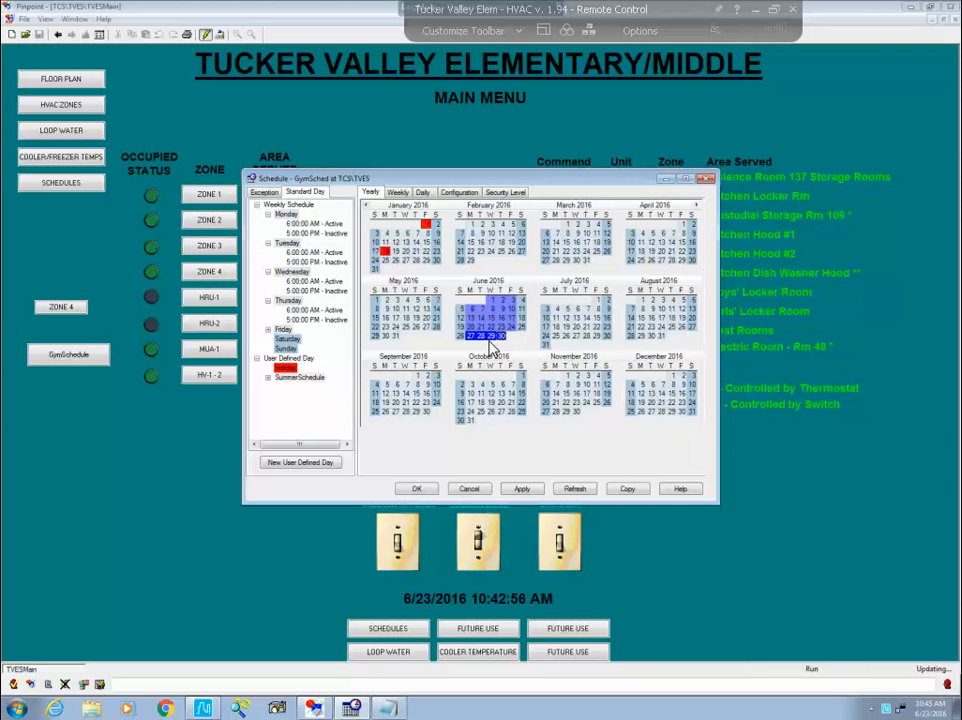
{"action": "right_click", "coordinate": [503, 340]}
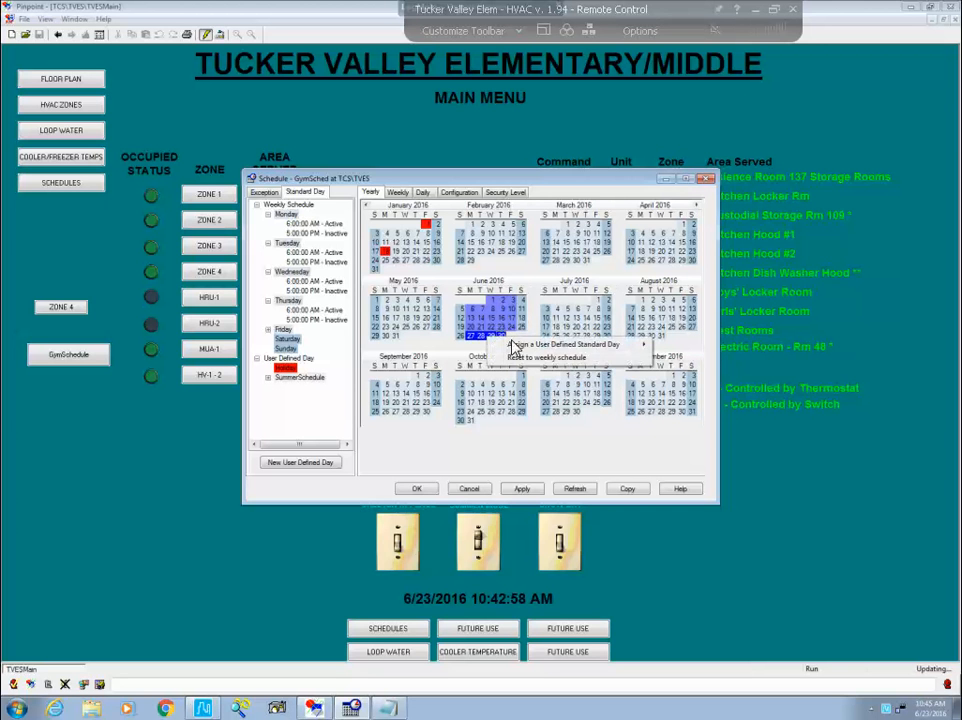
{"action": "mouse_move", "coordinate": [600, 344]}
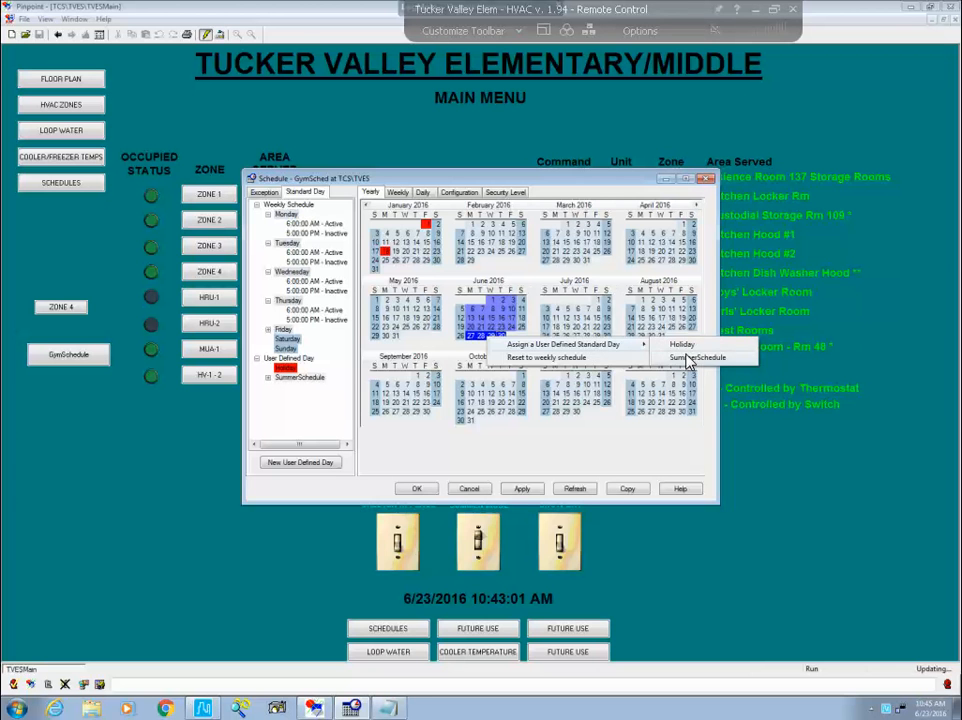
{"action": "left_click", "coordinate": [687, 358]}
{"action": "left_click", "coordinate": [417, 489]}
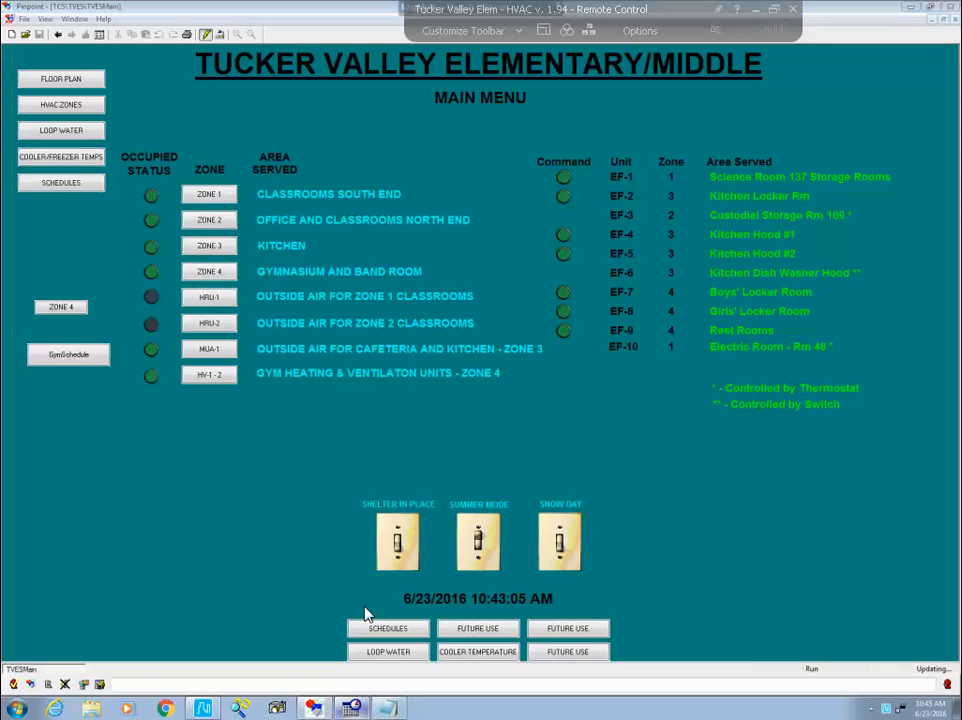
Reopen GymSched, expand SummerSchedule to review its Active and Inactive event times, and close the schedule
{"action": "left_click", "coordinate": [378, 628]}
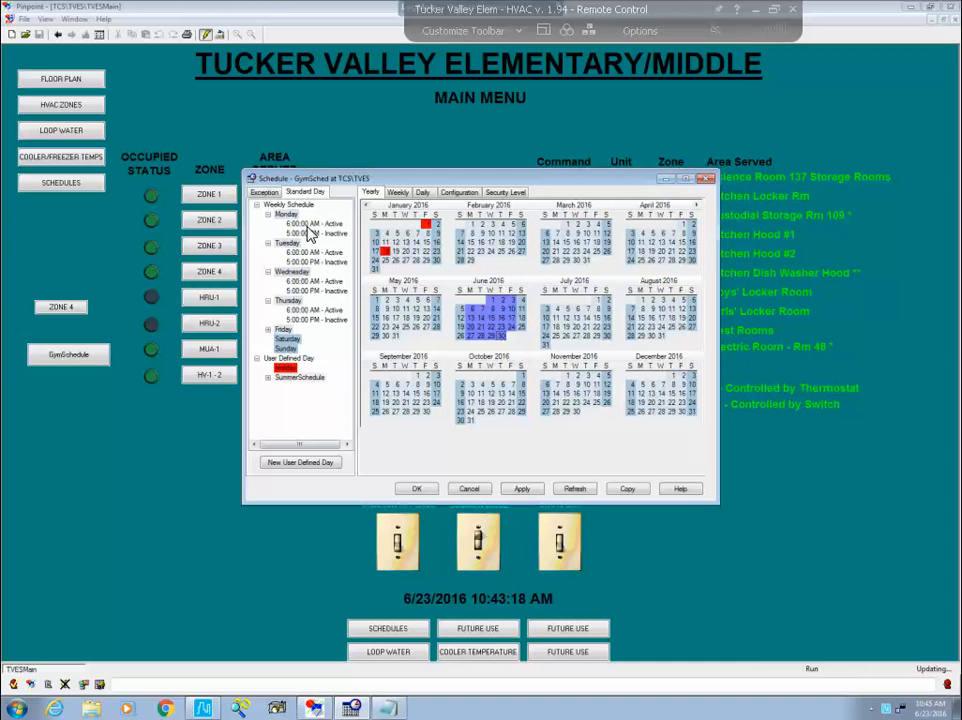
{"action": "left_click", "coordinate": [293, 380]}
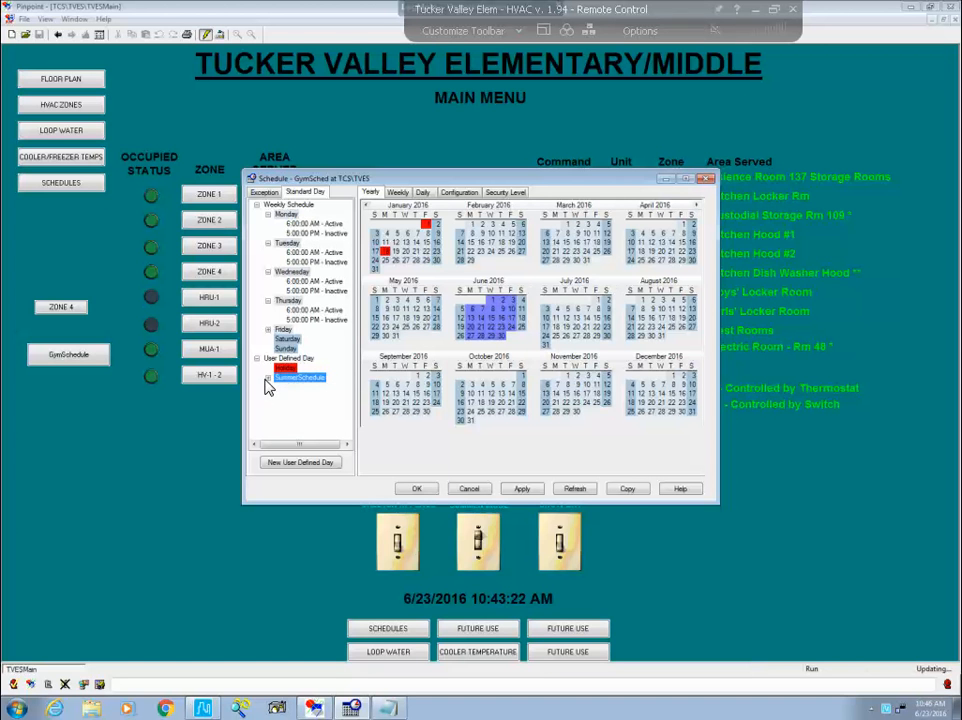
{"action": "left_click", "coordinate": [267, 378]}
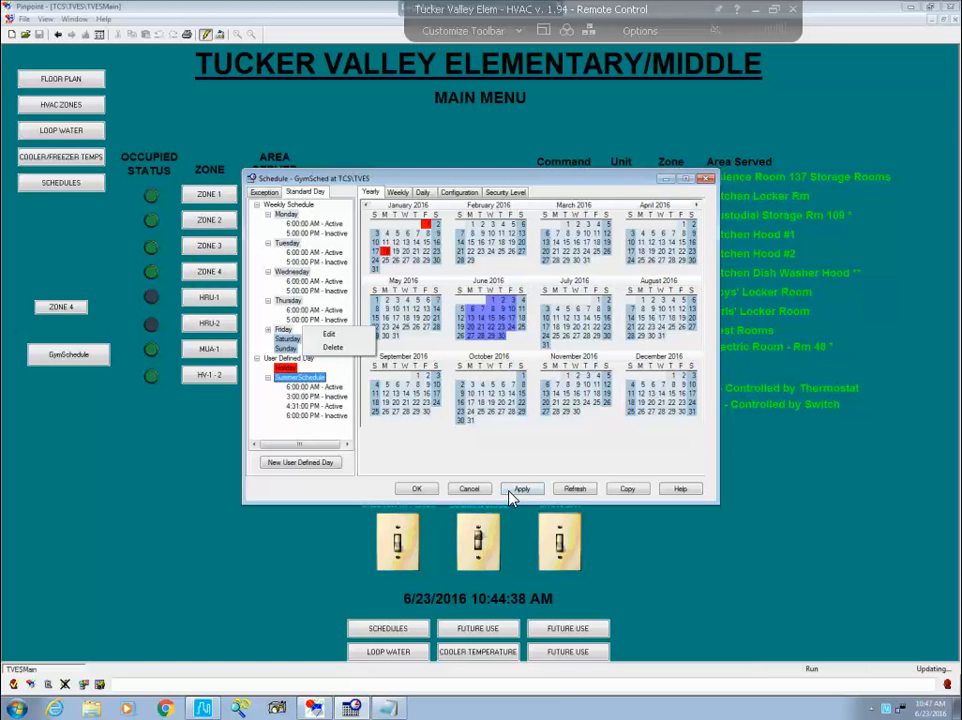
{"action": "left_click", "coordinate": [419, 489]}
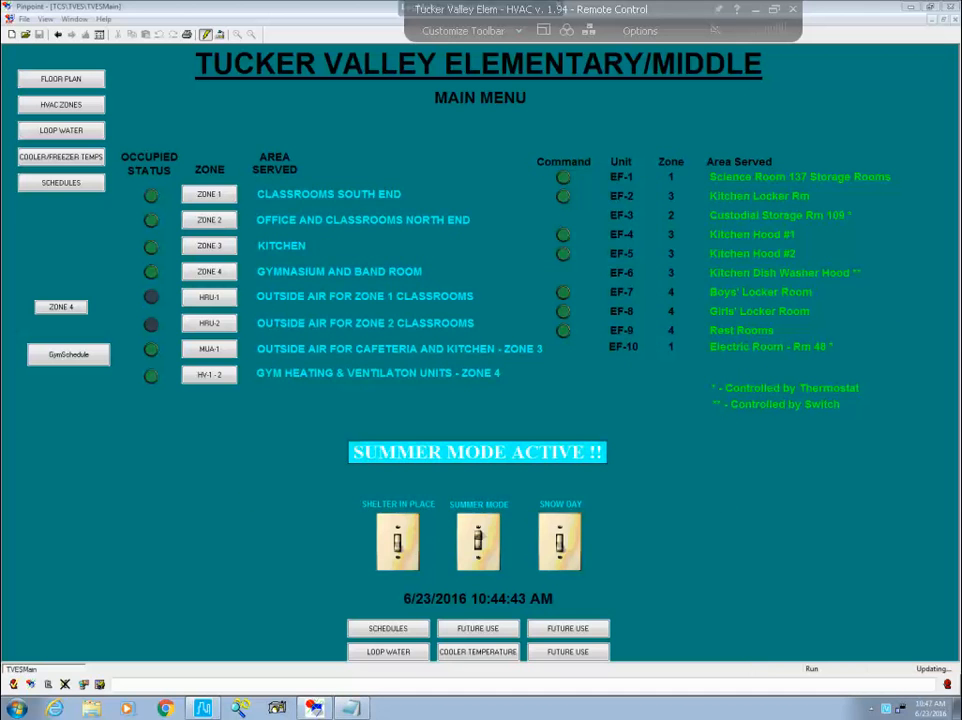